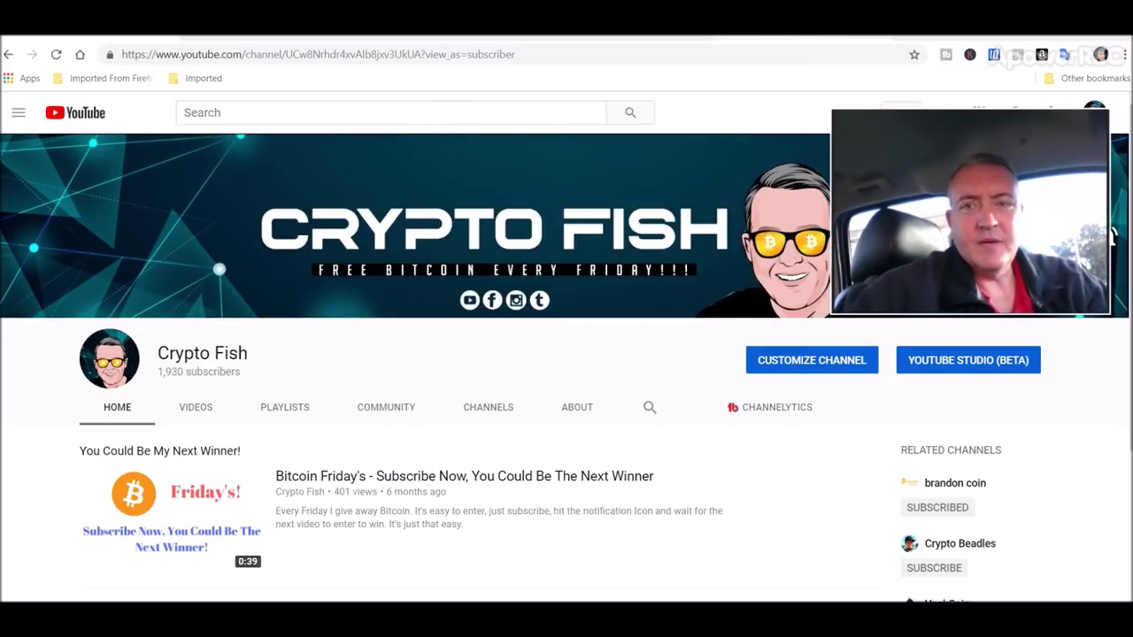
Scroll the Comining.io Tokens grid down to XCH, GOL, B2G, ROL, ETCC, BALLZ and PRKL
click(801, 43)
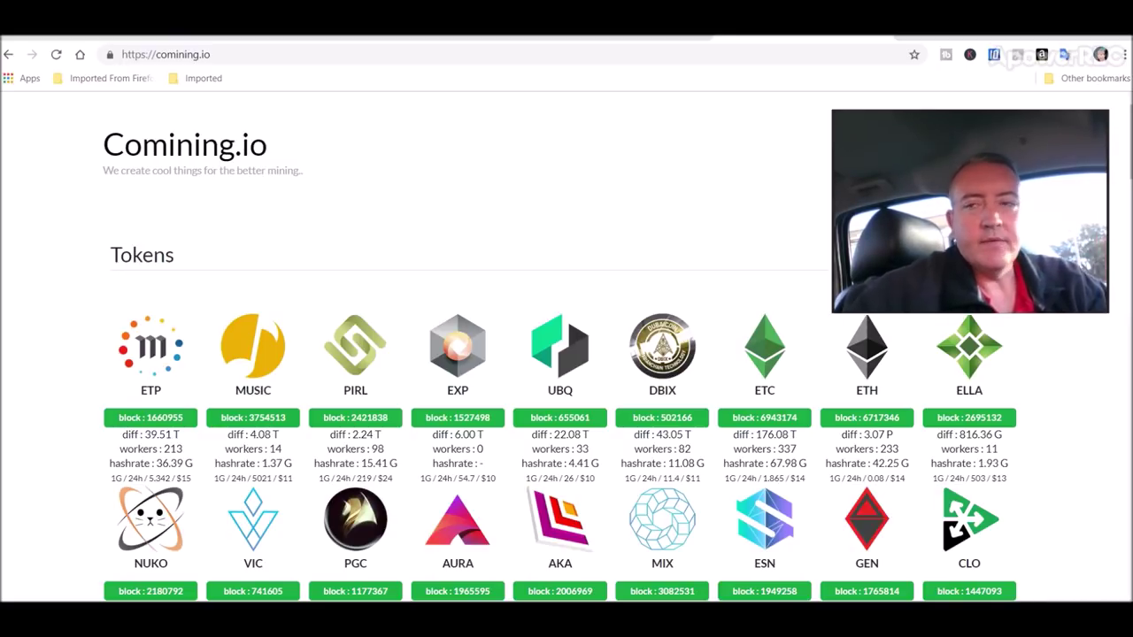
mouse_move(924, 184)
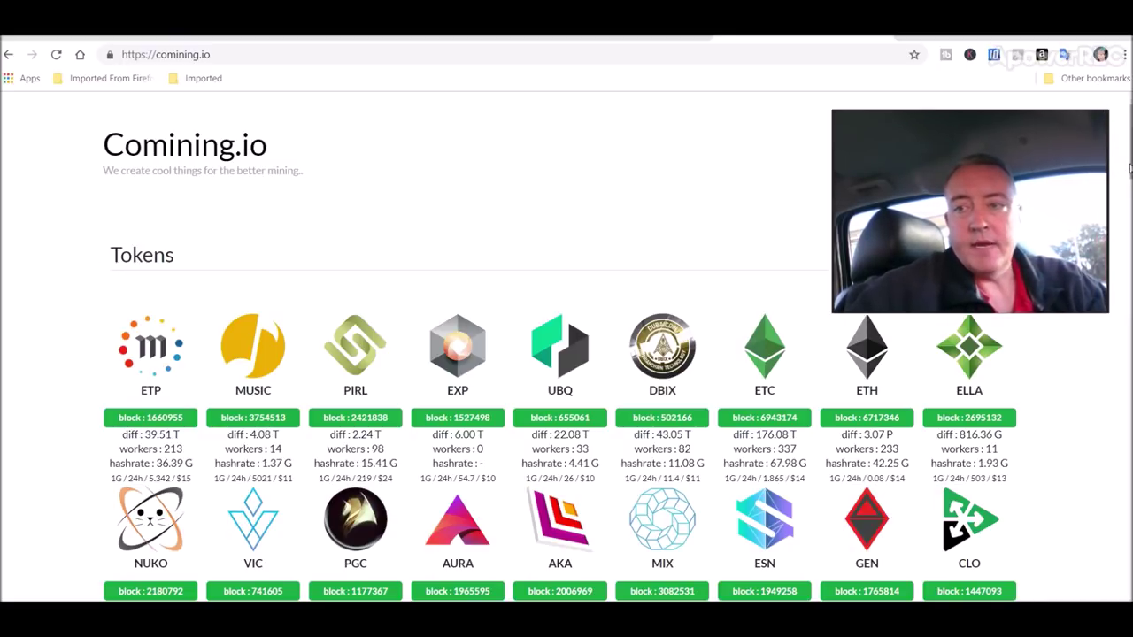
scroll(1131, 142, down, 3)
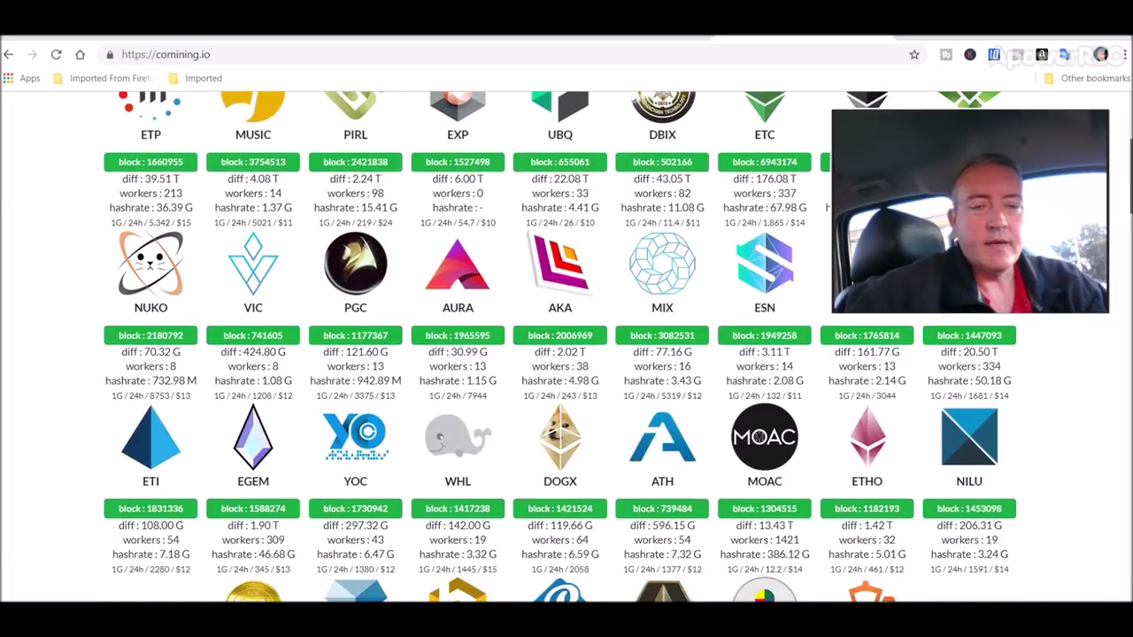
mouse_move(142, 434)
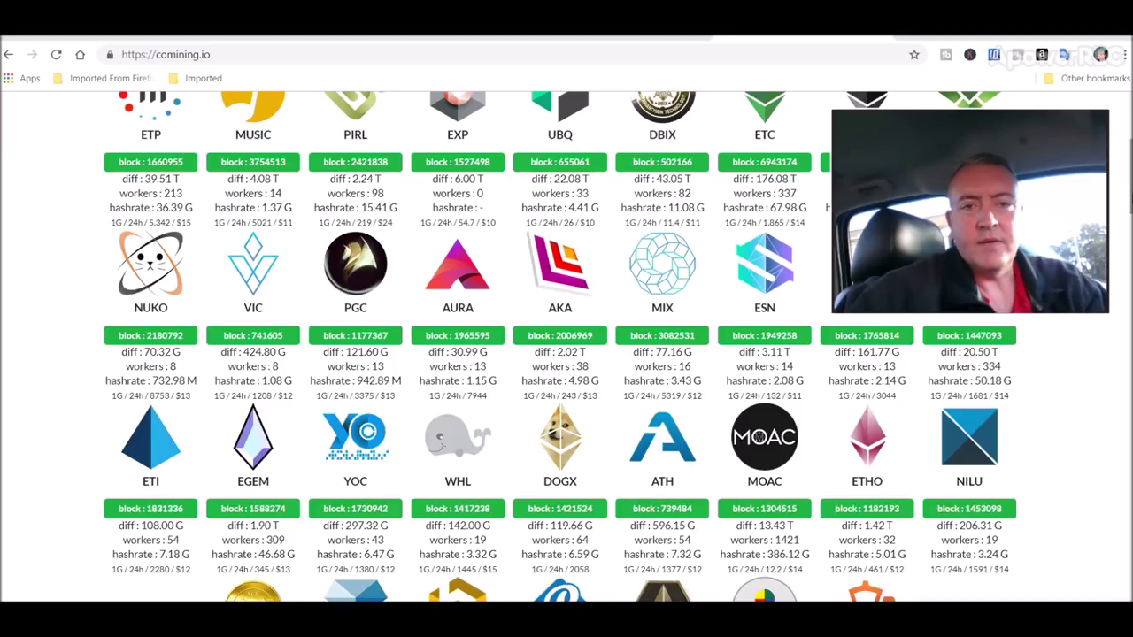
scroll(1130, 177, up, 3)
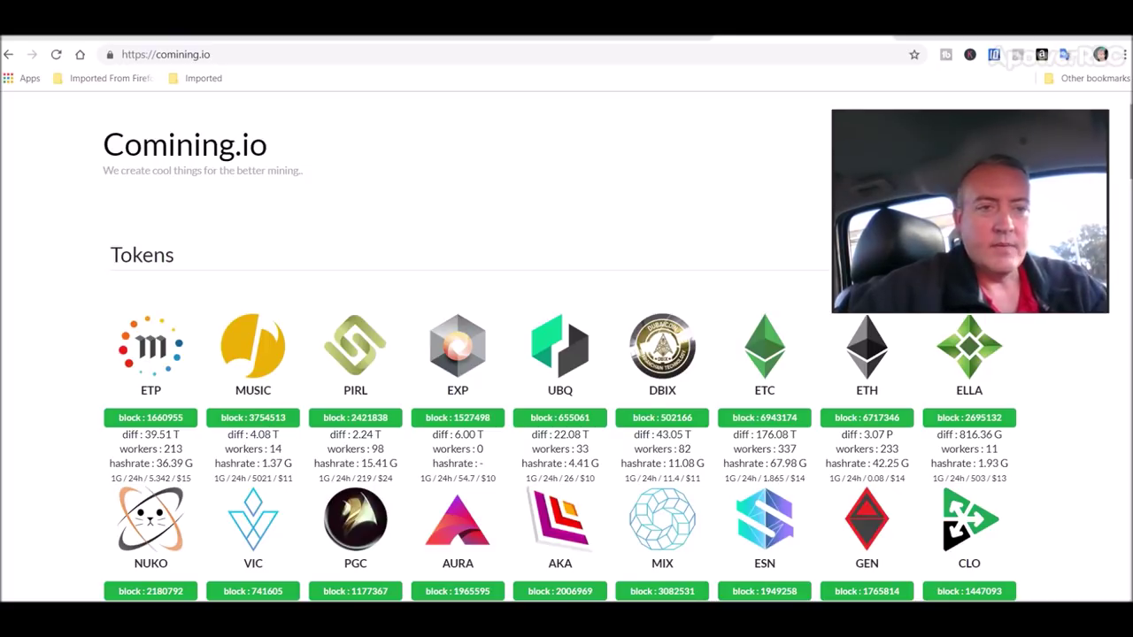
mouse_move(1101, 148)
drag(1042, 159, 1053, 192)
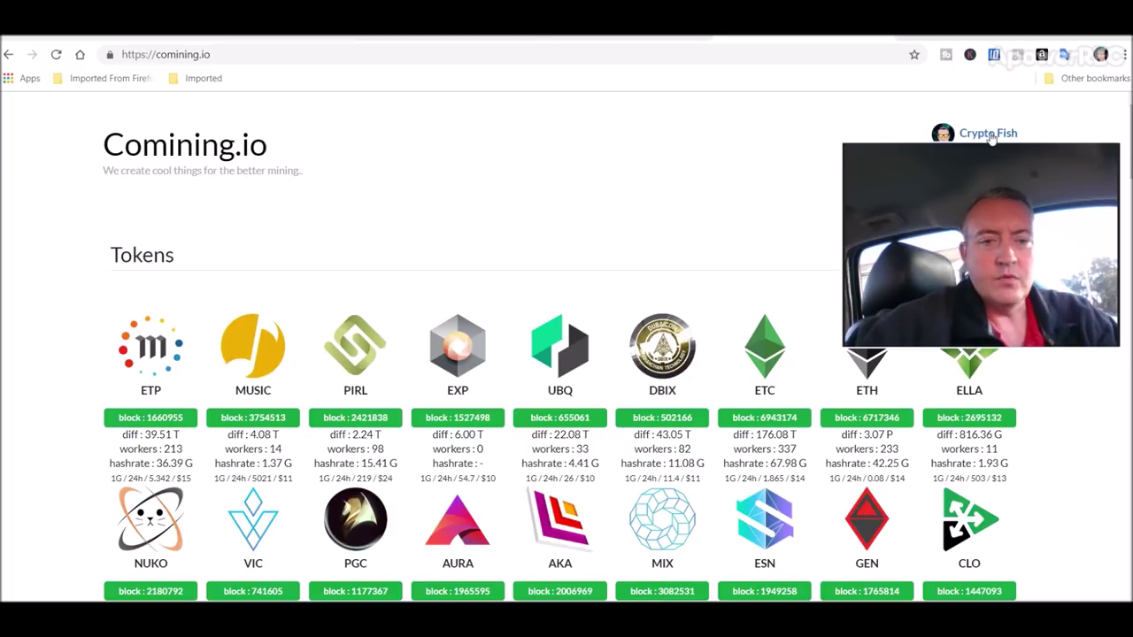
drag(869, 220, 868, 190)
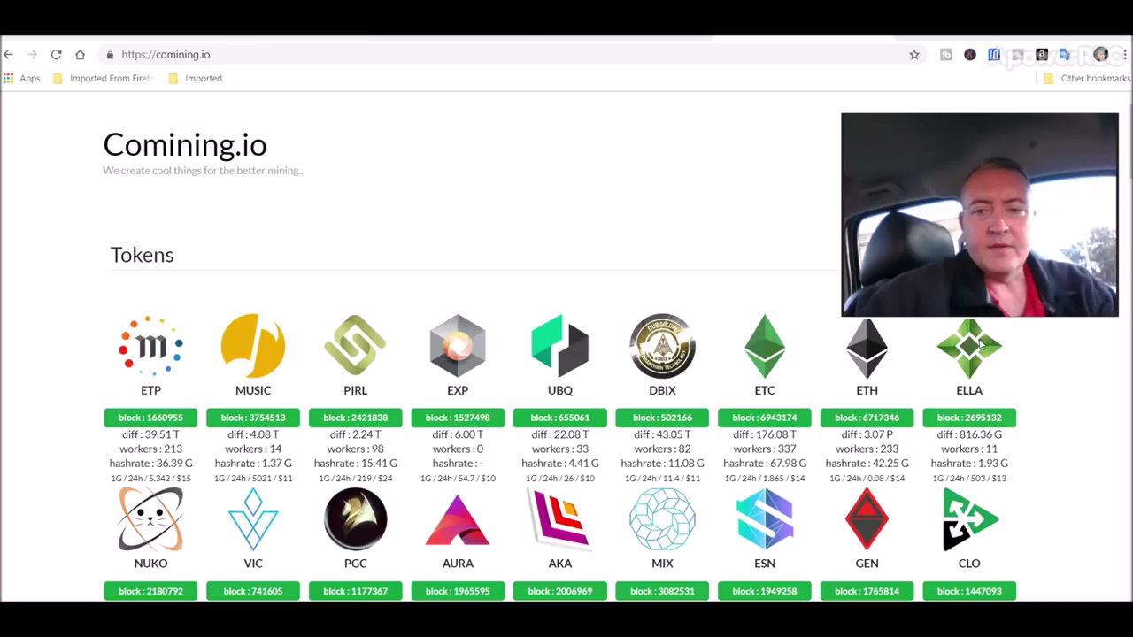
scroll(567, 355, down, 3)
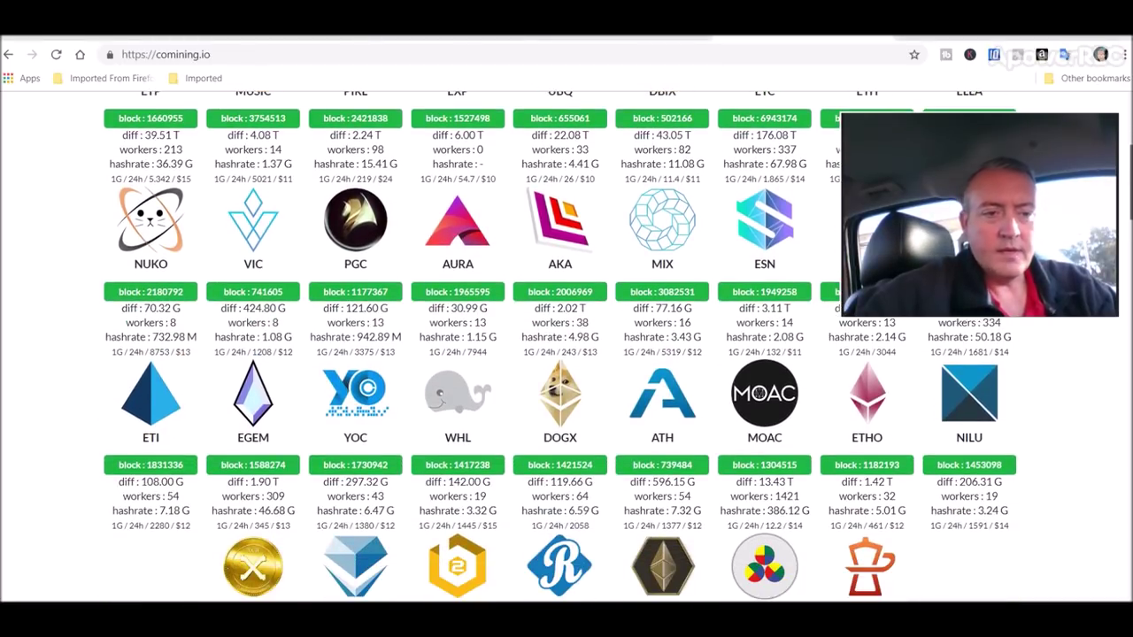
scroll(993, 484, down, 1)
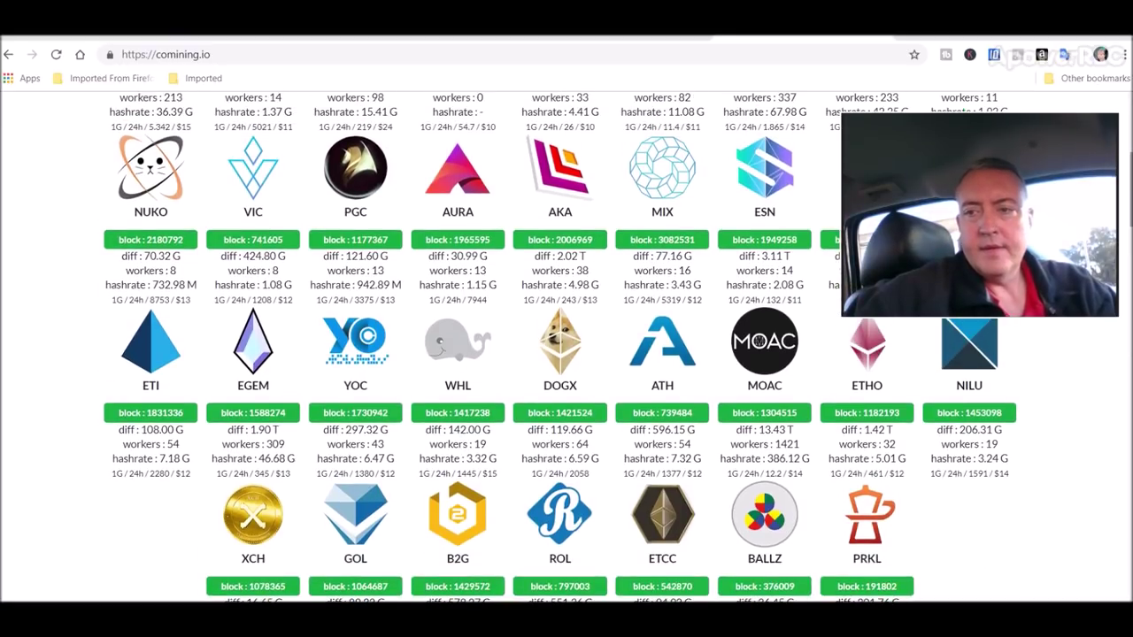
scroll(566, 354, up, 4)
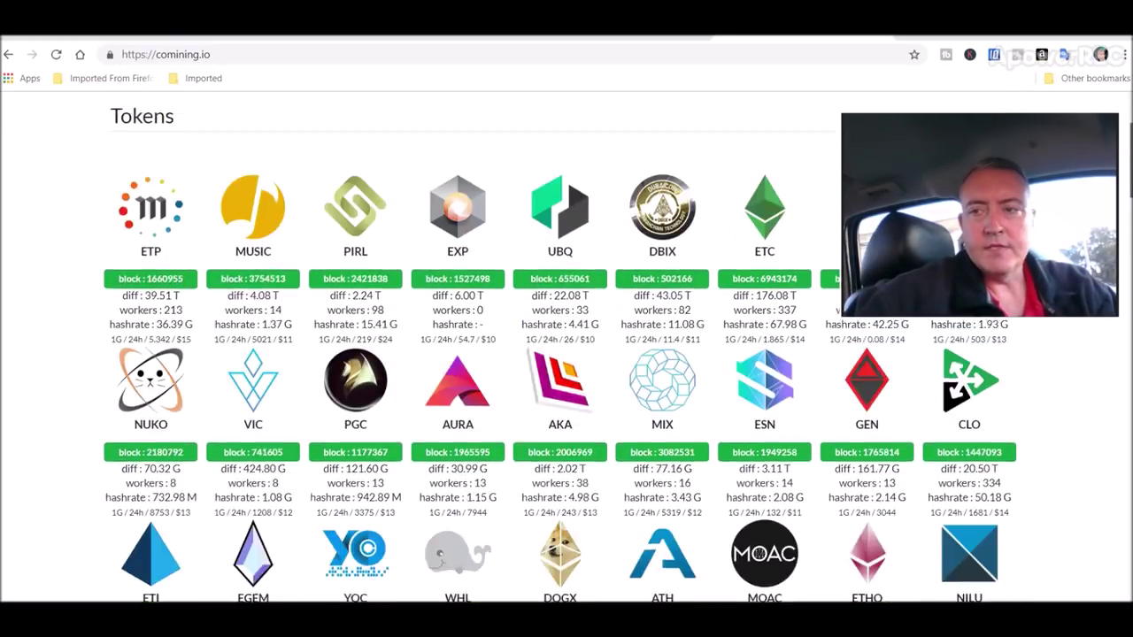
scroll(560, 354, down, 1)
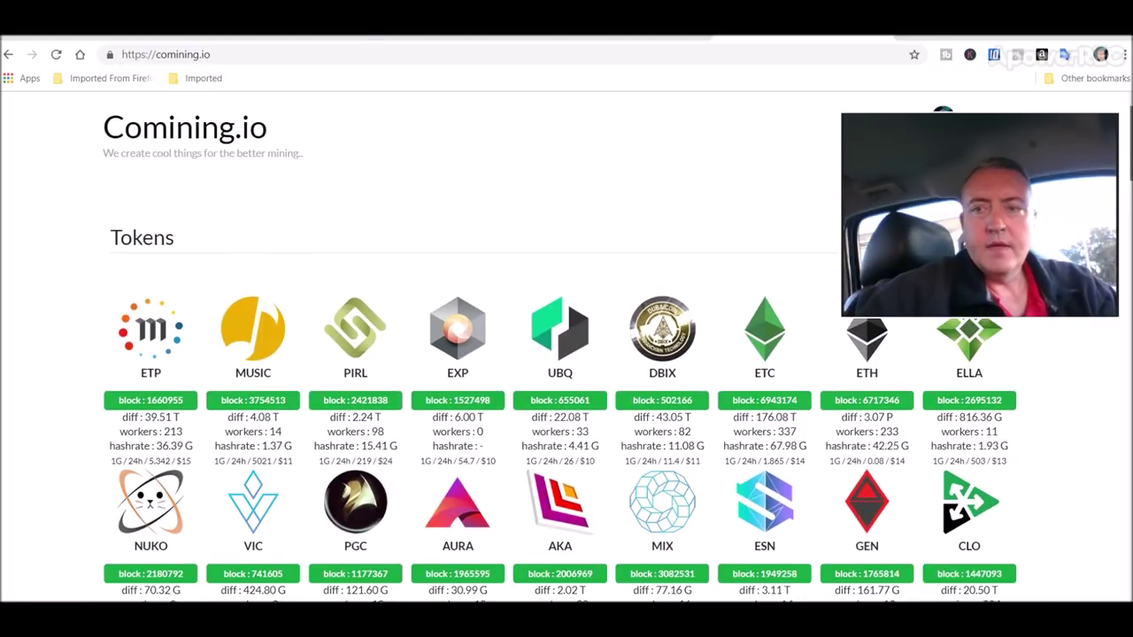
scroll(560, 355, down, 5)
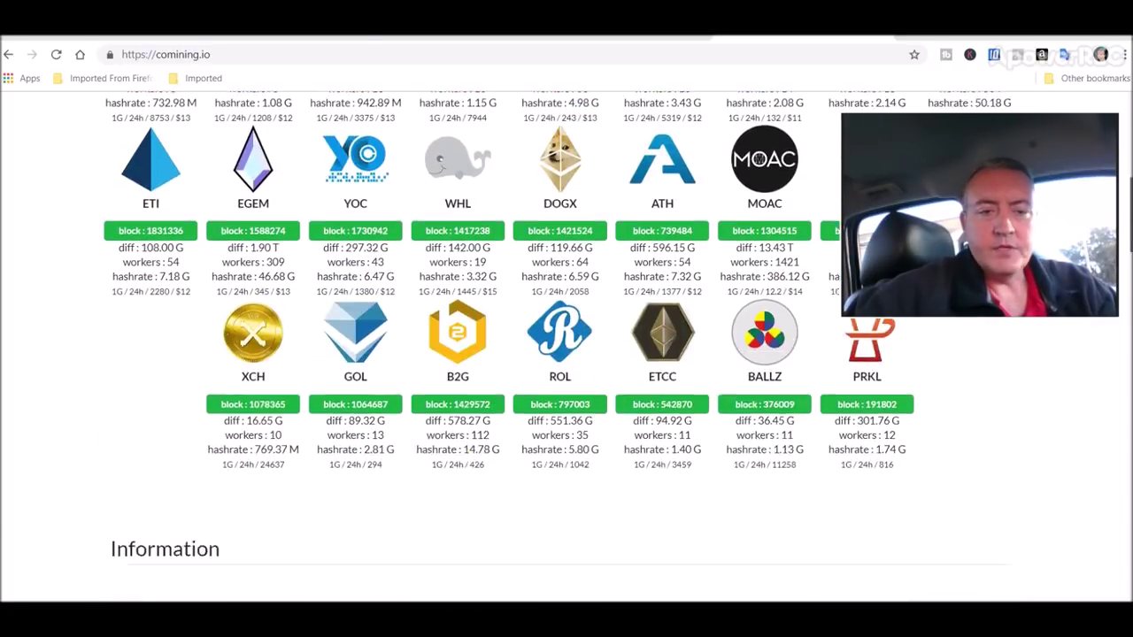
scroll(560, 354, down, 5)
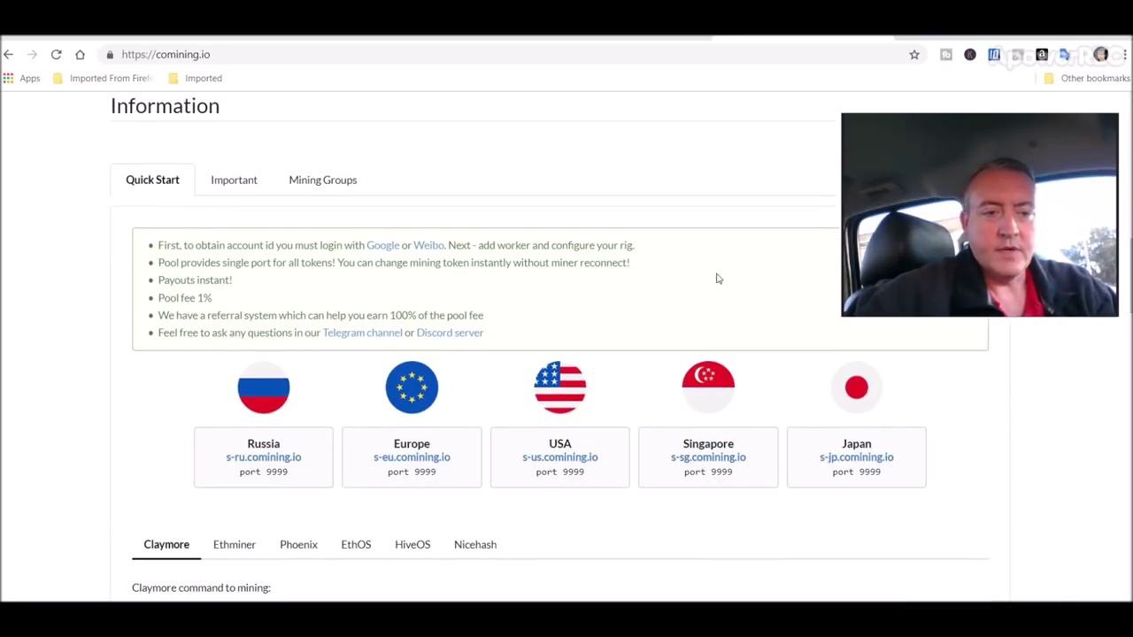
scroll(718, 278, down, 3)
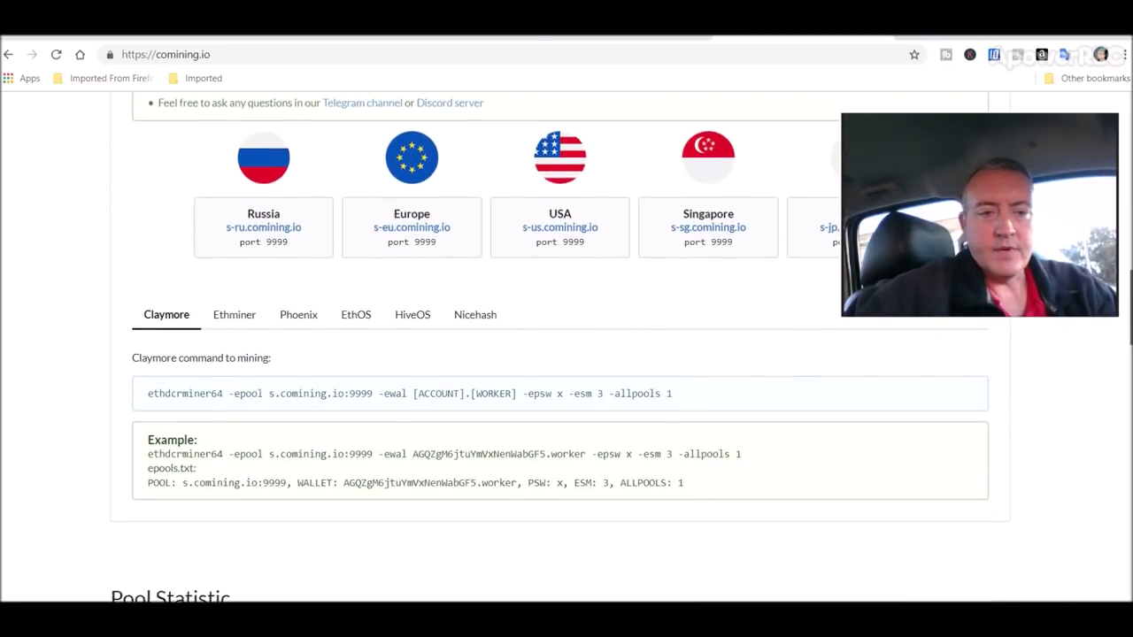
scroll(336, 358, up, 1)
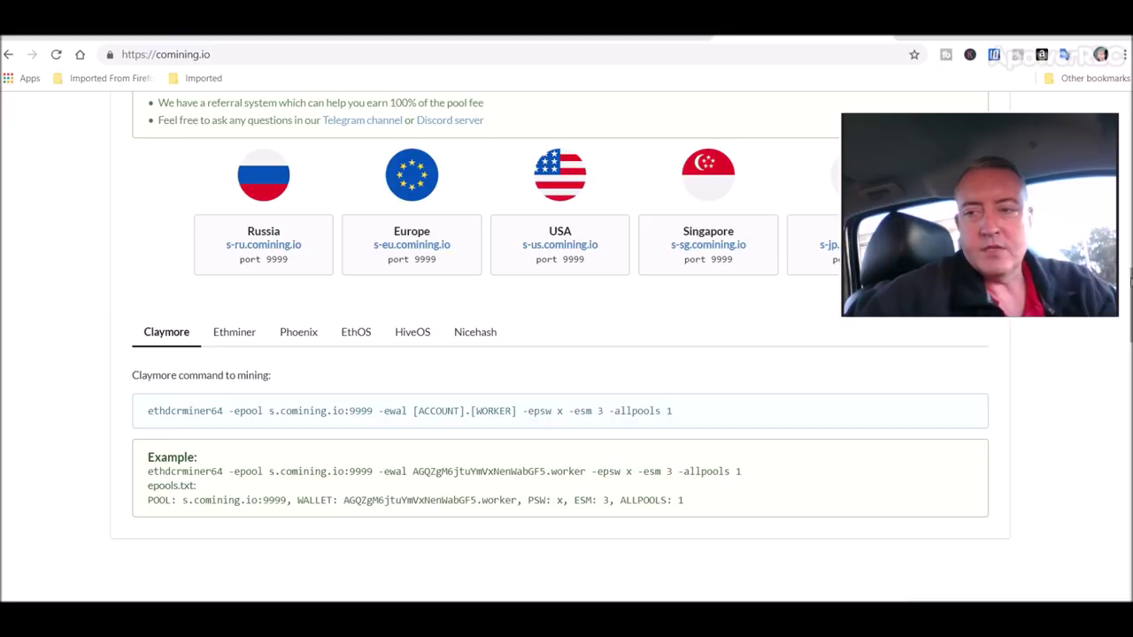
scroll(583, 303, up, 5)
scroll(760, 202, up, 2)
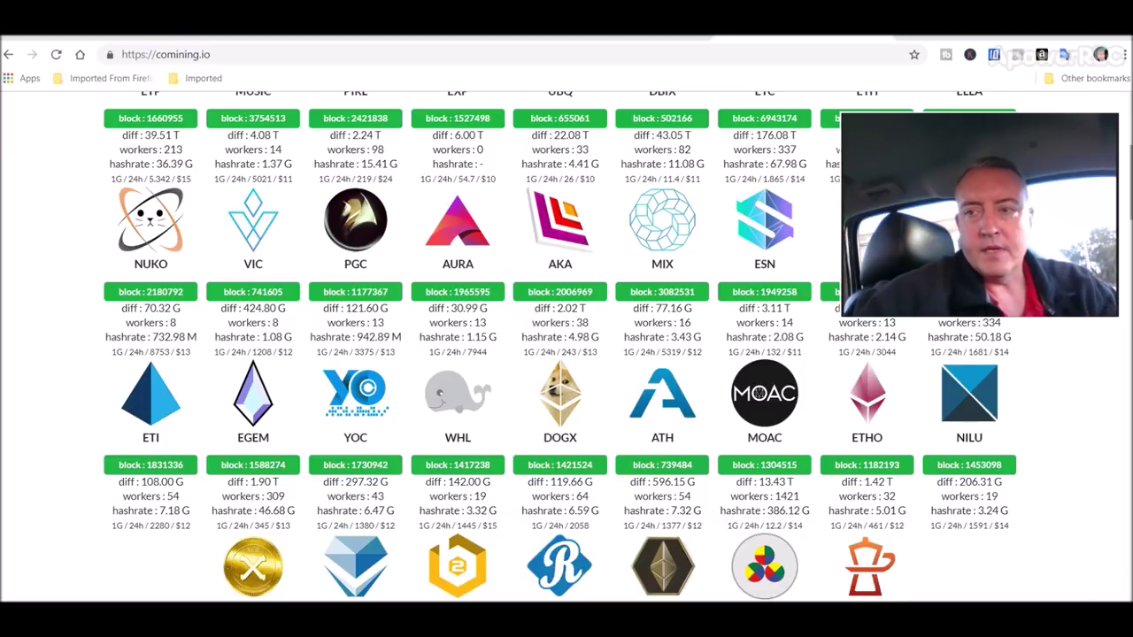
Open the Crypto Fish account's Workers page, showing NvidiaRig mining ETC at 35.29 M
scroll(566, 345, up, 2)
scroll(566, 354, up, 1)
scroll(567, 354, down, 1)
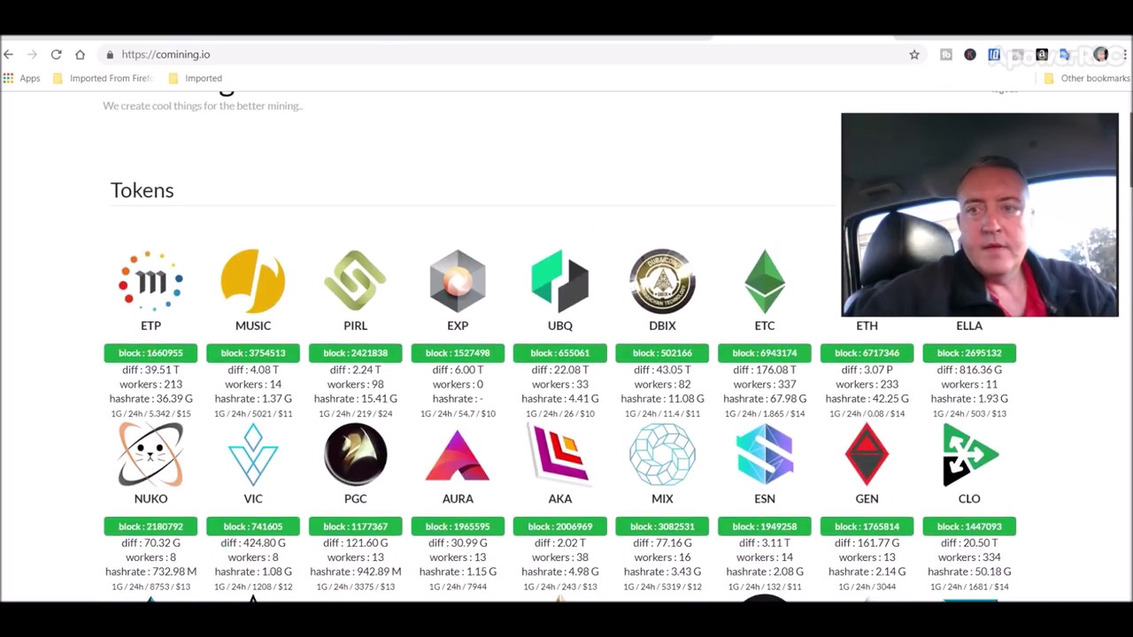
drag(1064, 152, 1064, 186)
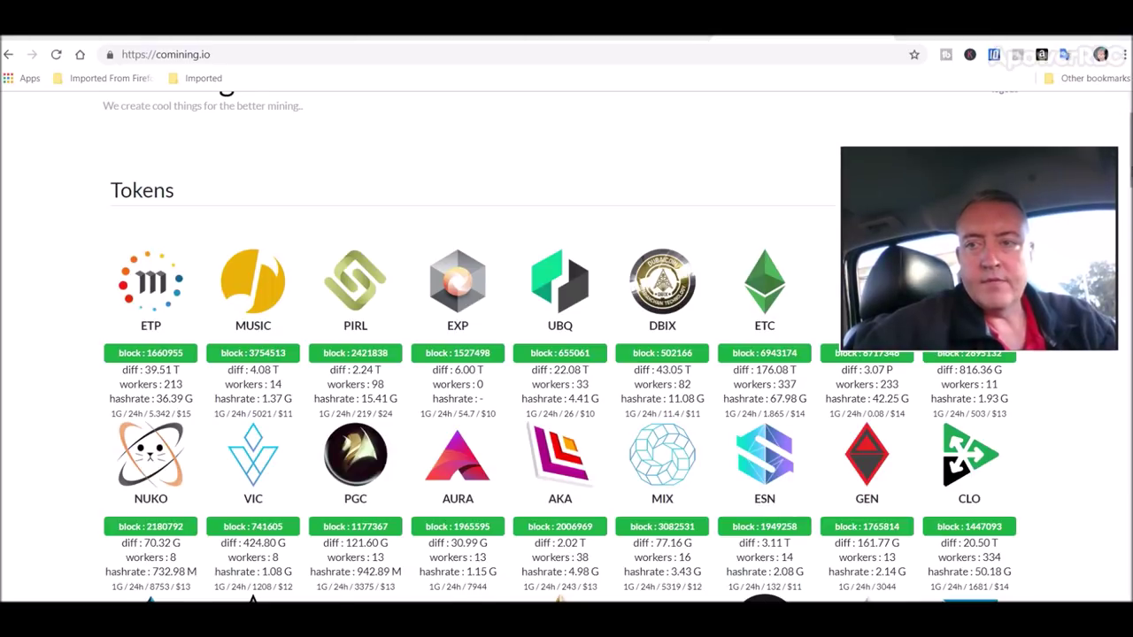
scroll(1068, 141, up, 1)
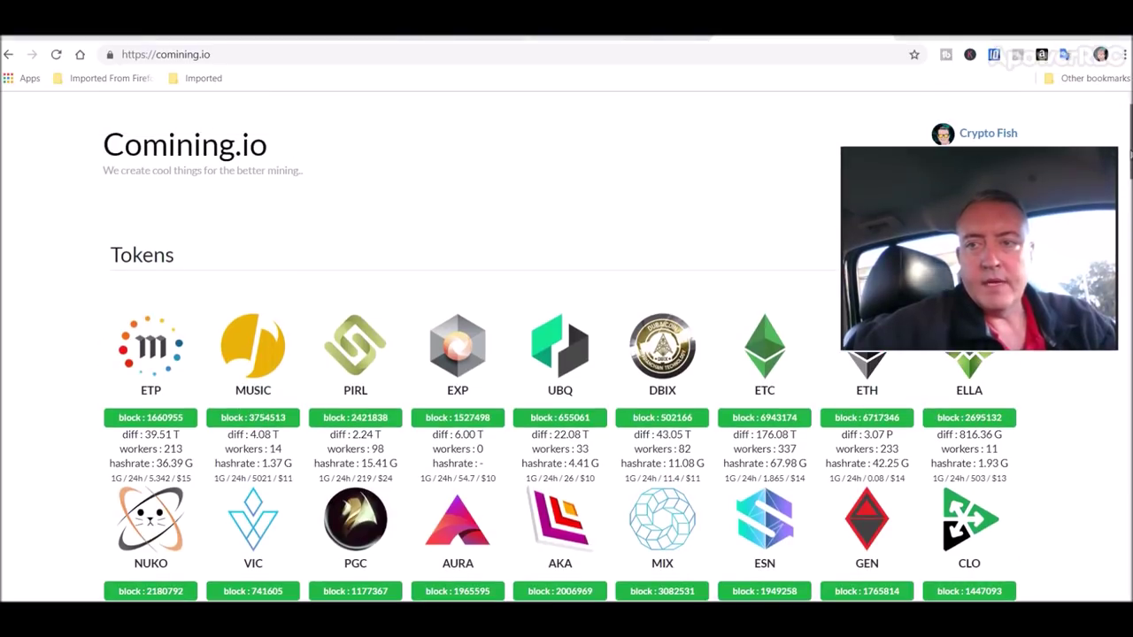
click(995, 138)
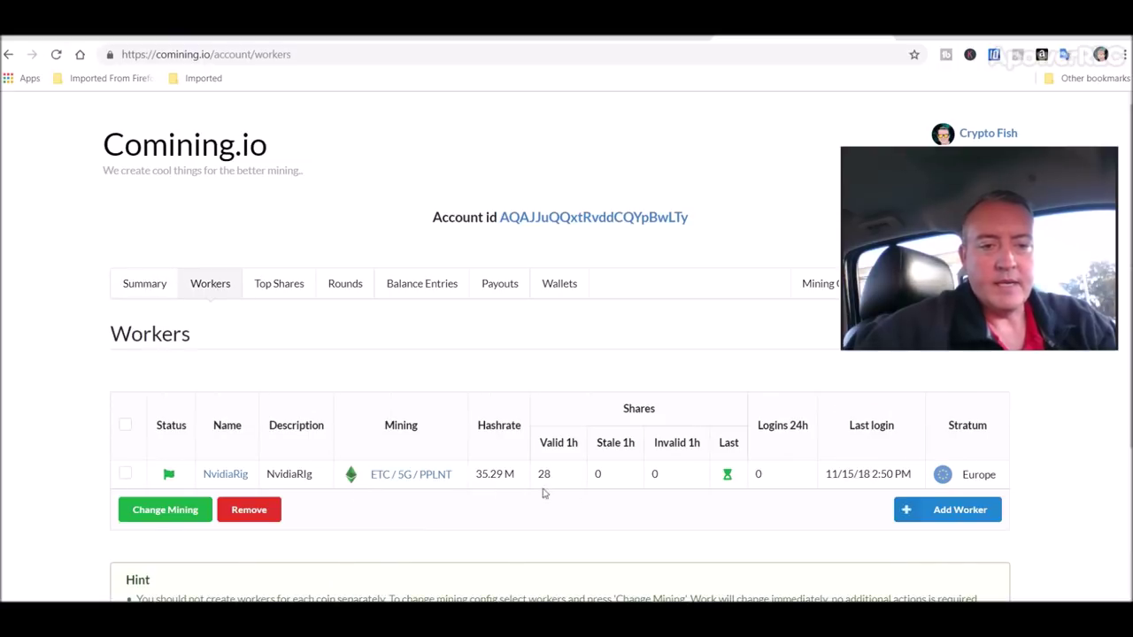
click(943, 511)
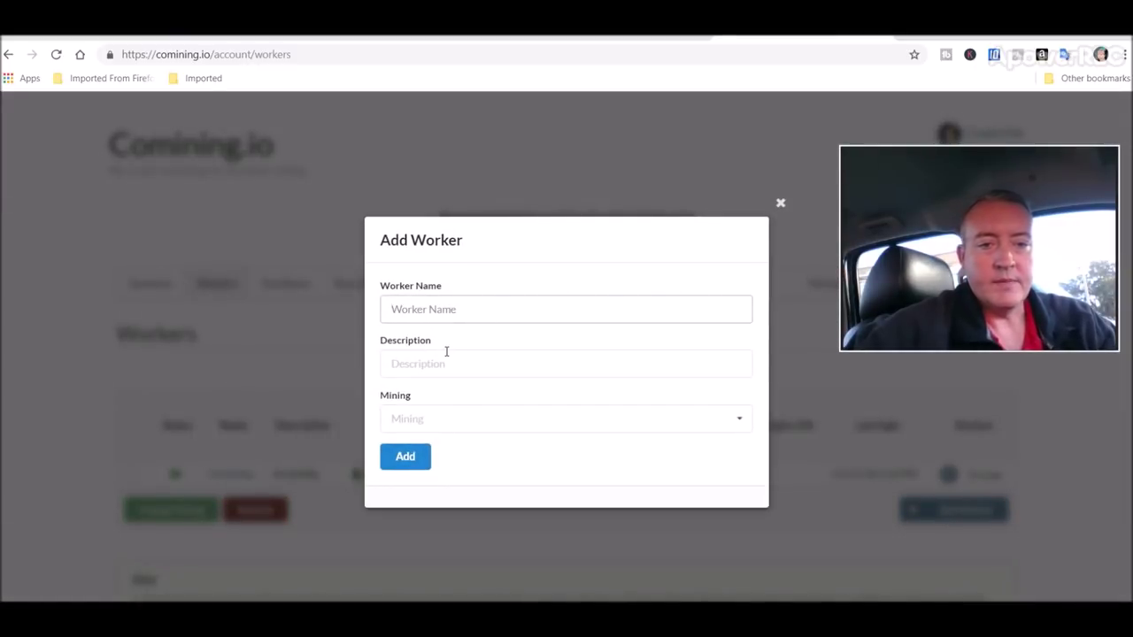
click(724, 428)
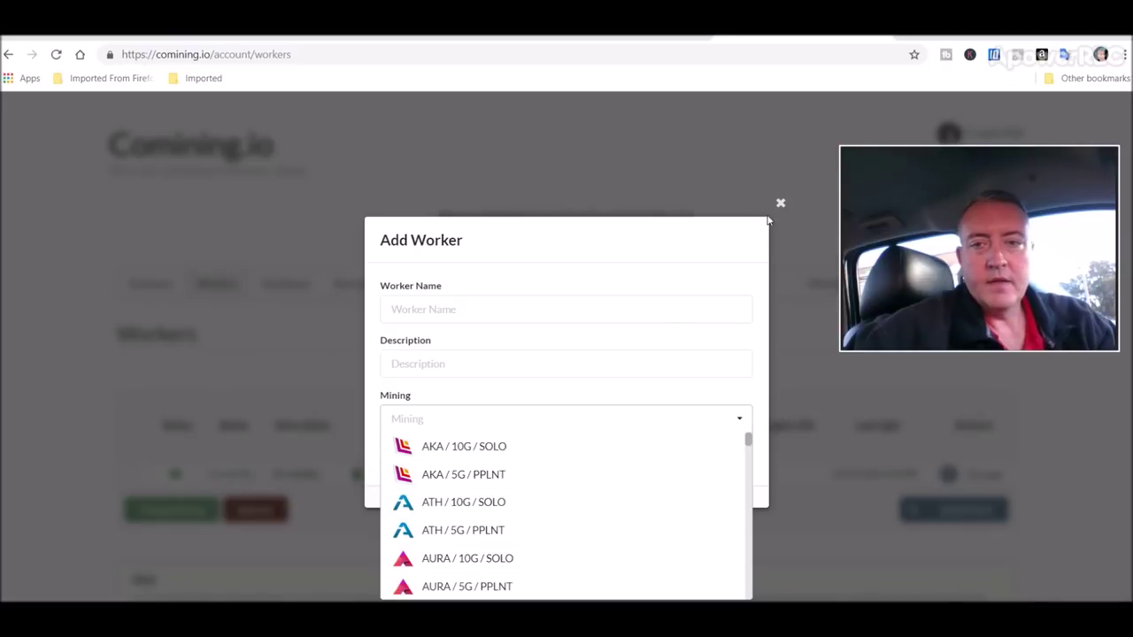
click(780, 204)
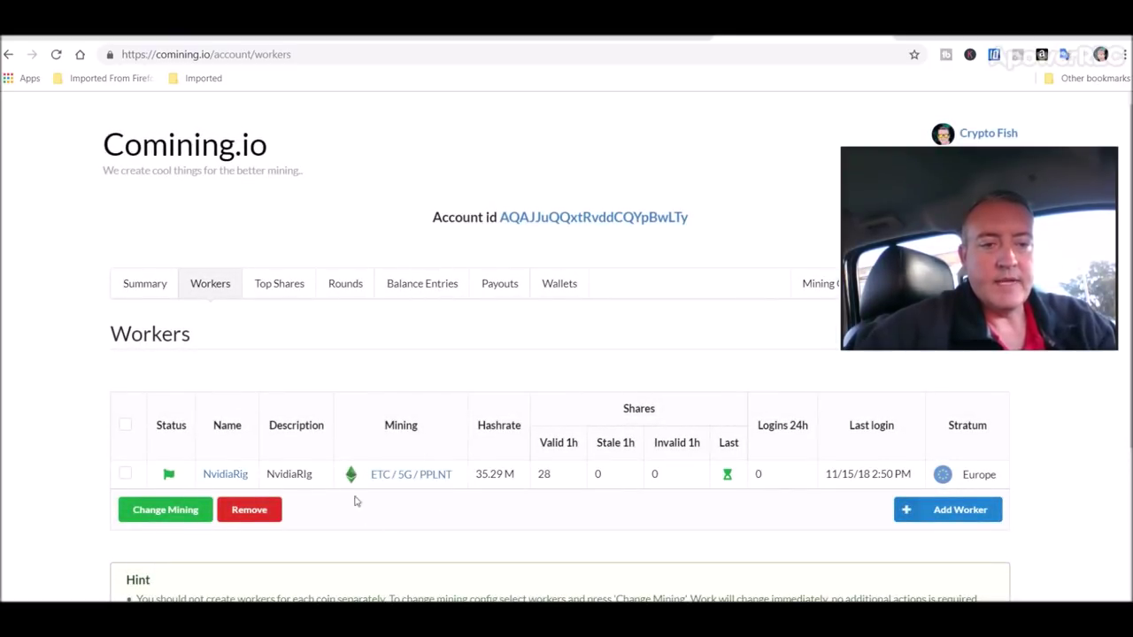
click(125, 475)
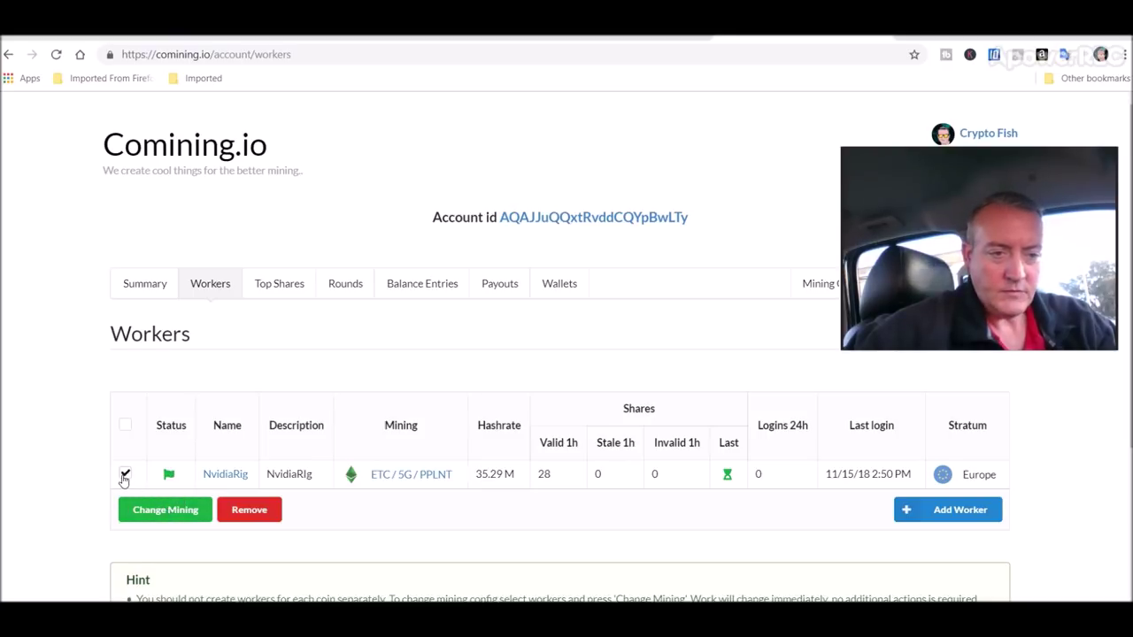
click(159, 511)
click(519, 365)
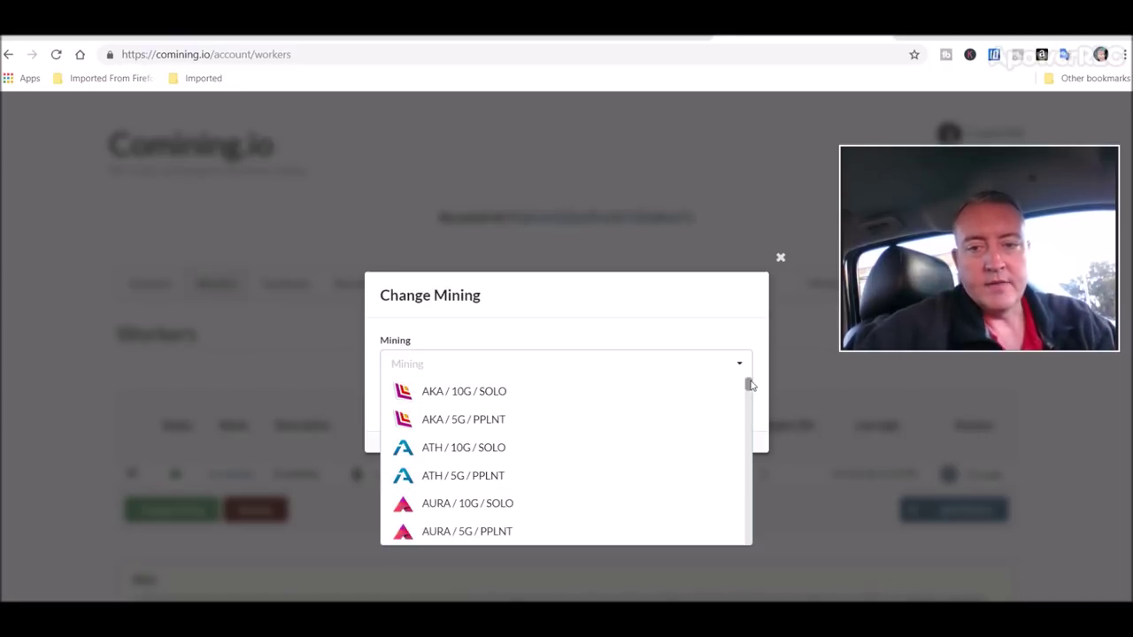
drag(749, 387, 748, 437)
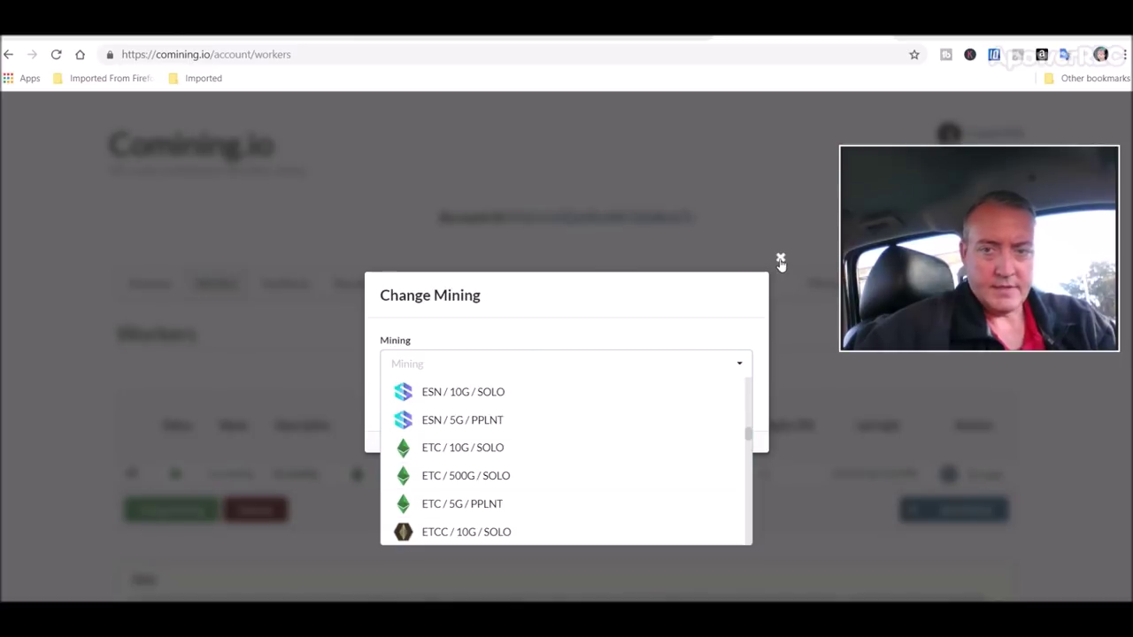
click(780, 257)
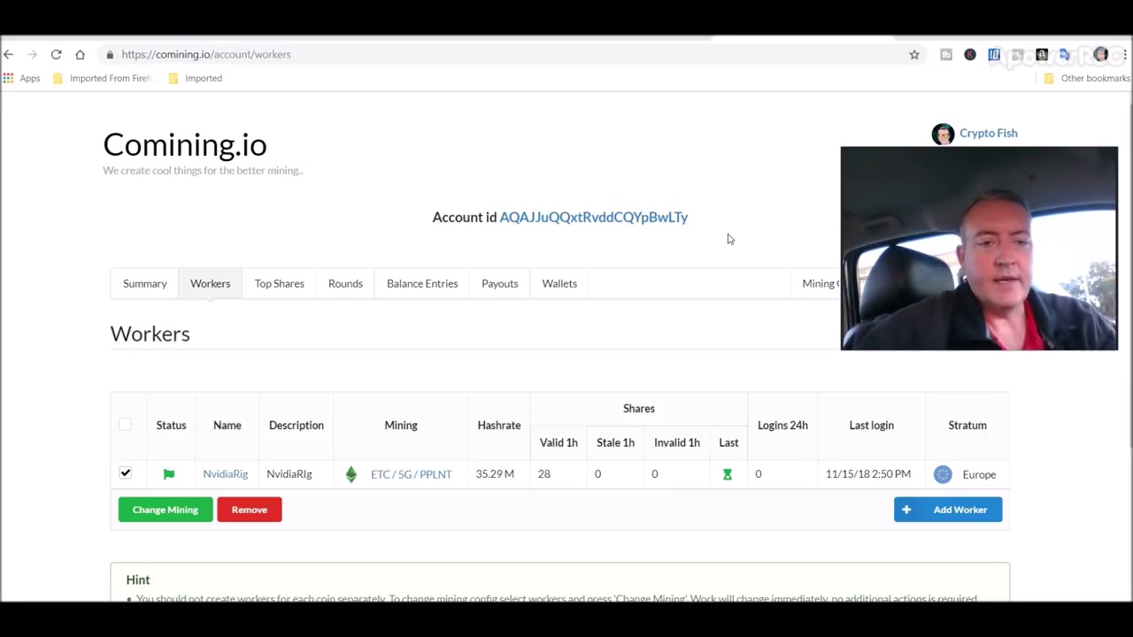
Review the mined Rounds, then the Summary with 0.03529591 ETC ($0.26) and 2.97 ETI
click(560, 285)
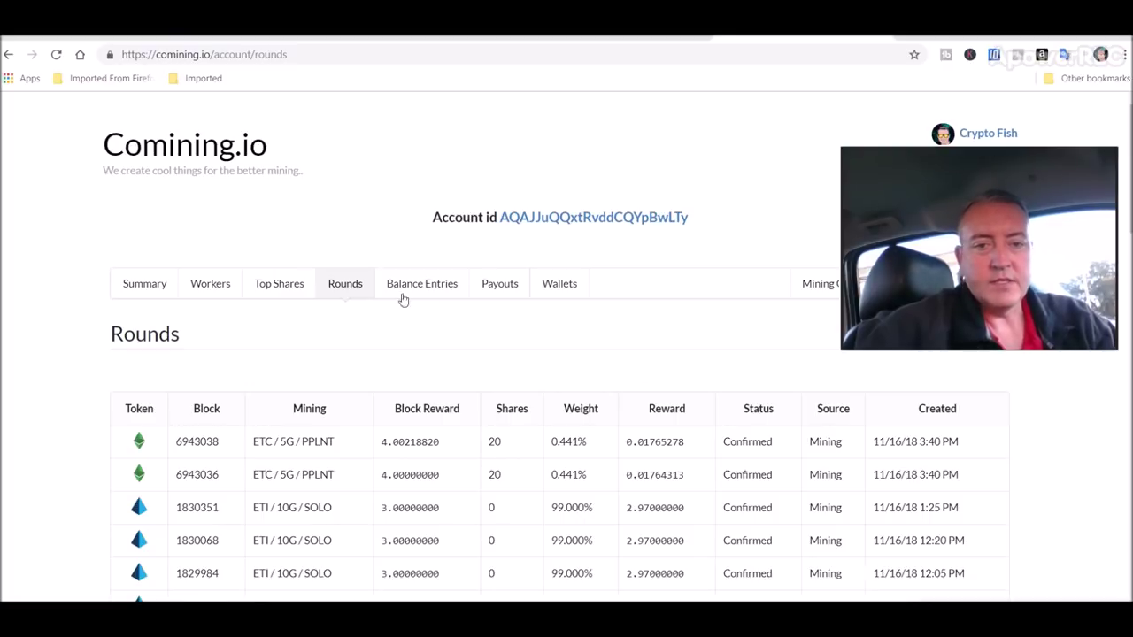
click(149, 285)
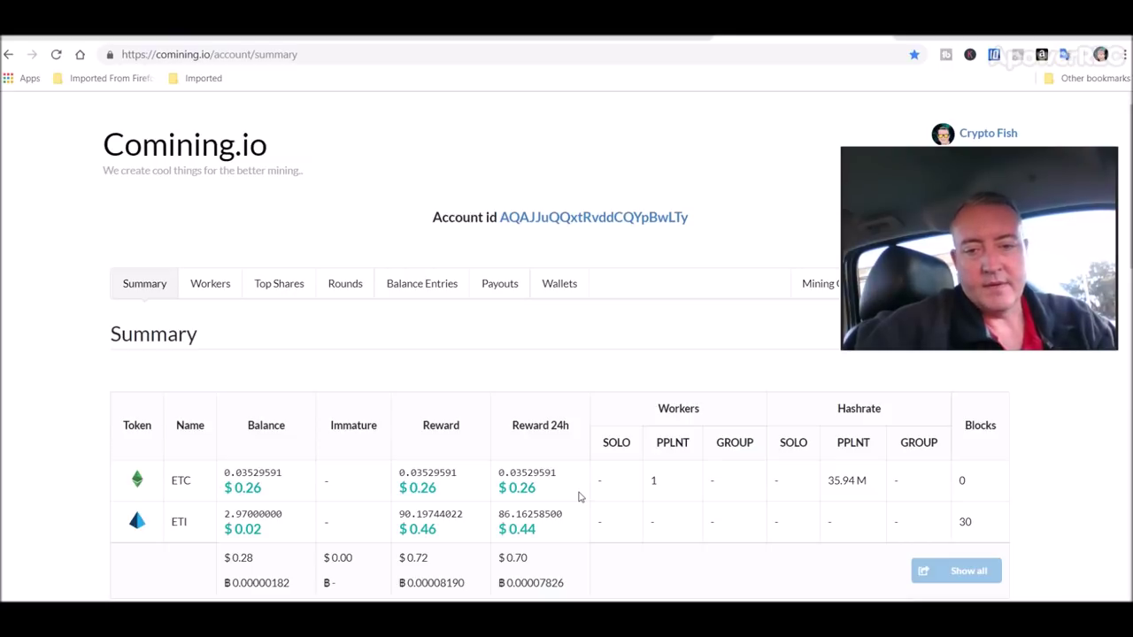
Switch to the Nov. 9th – Nov. 15th mining spreadsheet showing $727.65 total mined
mouse_move(1070, 181)
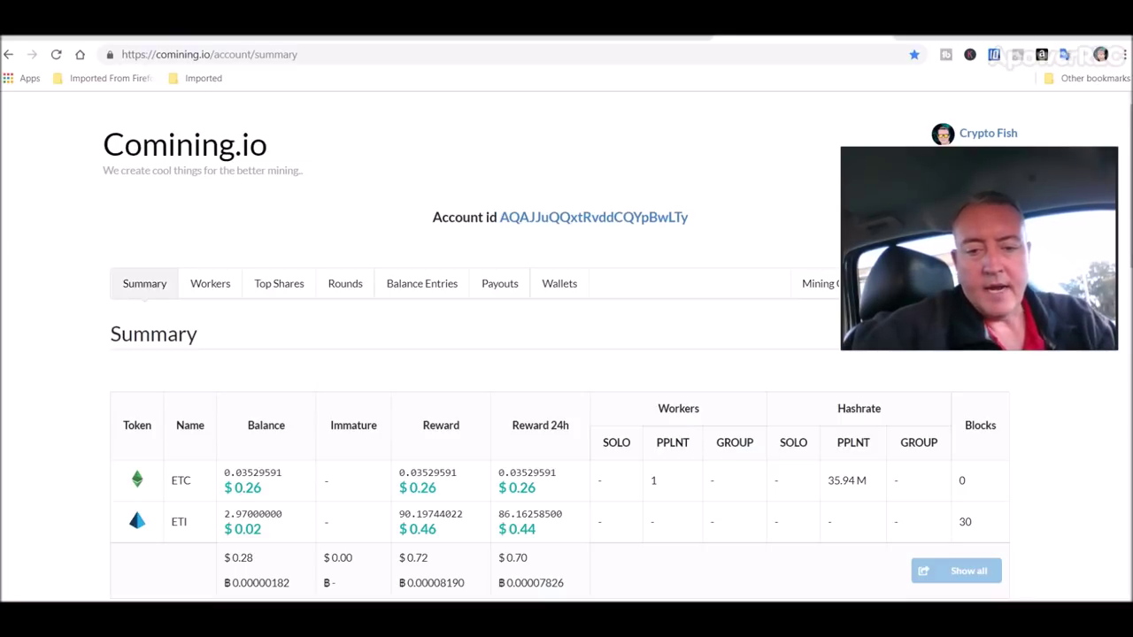
click(635, 599)
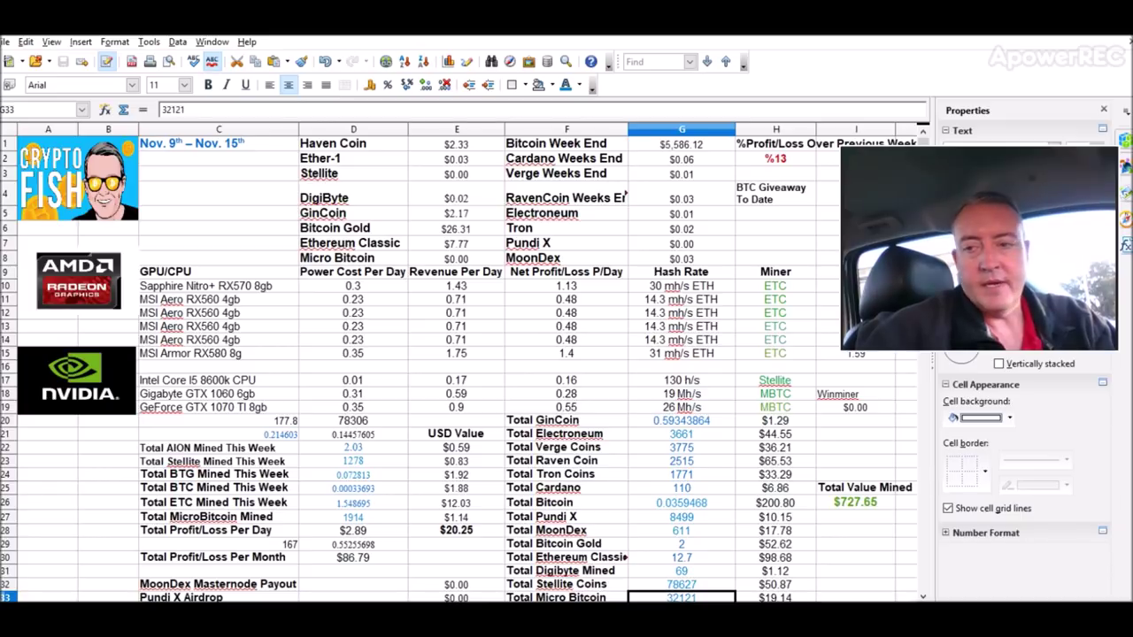
Scroll through the Nov. 9th – Nov. 15th week's mining figures in the sheet
drag(1044, 228, 1039, 153)
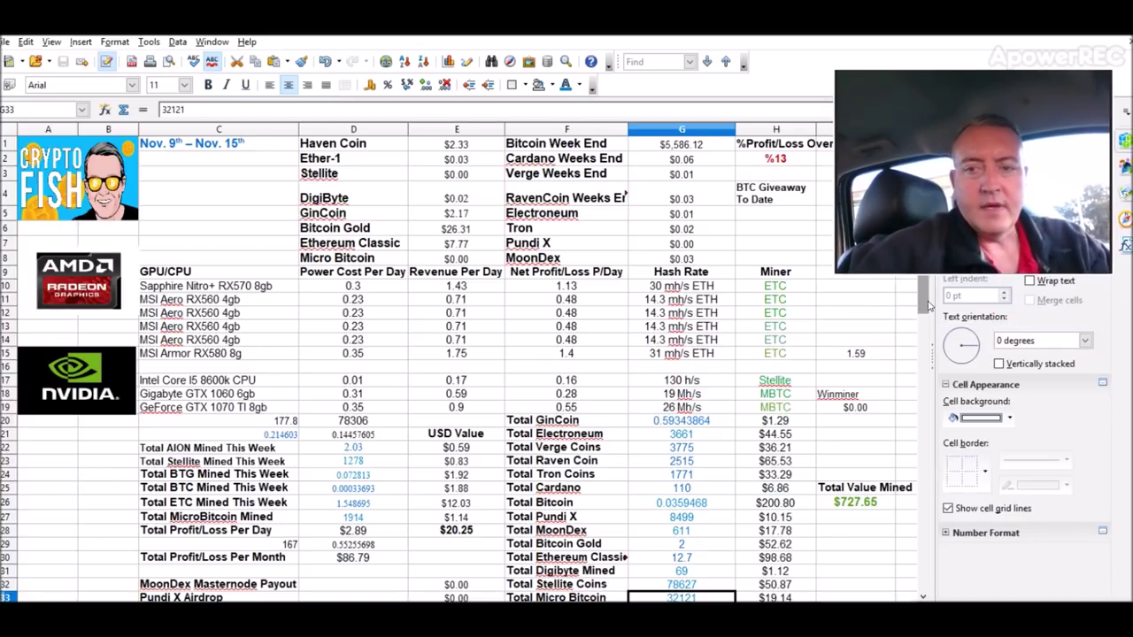
drag(925, 306, 923, 346)
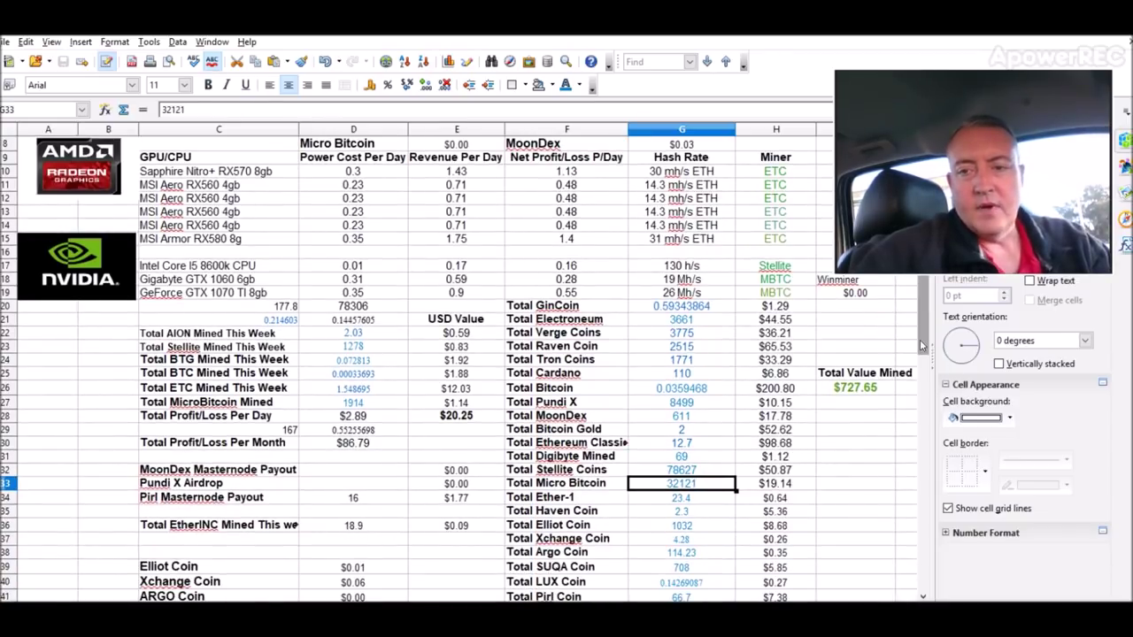
drag(922, 345, 922, 296)
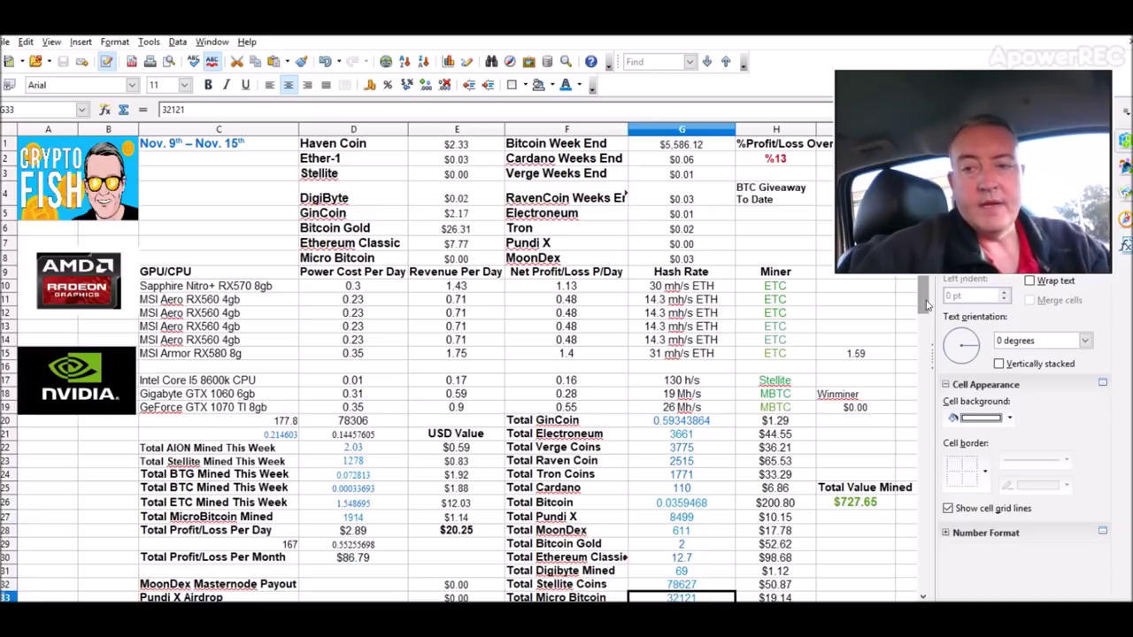
drag(927, 328, 925, 299)
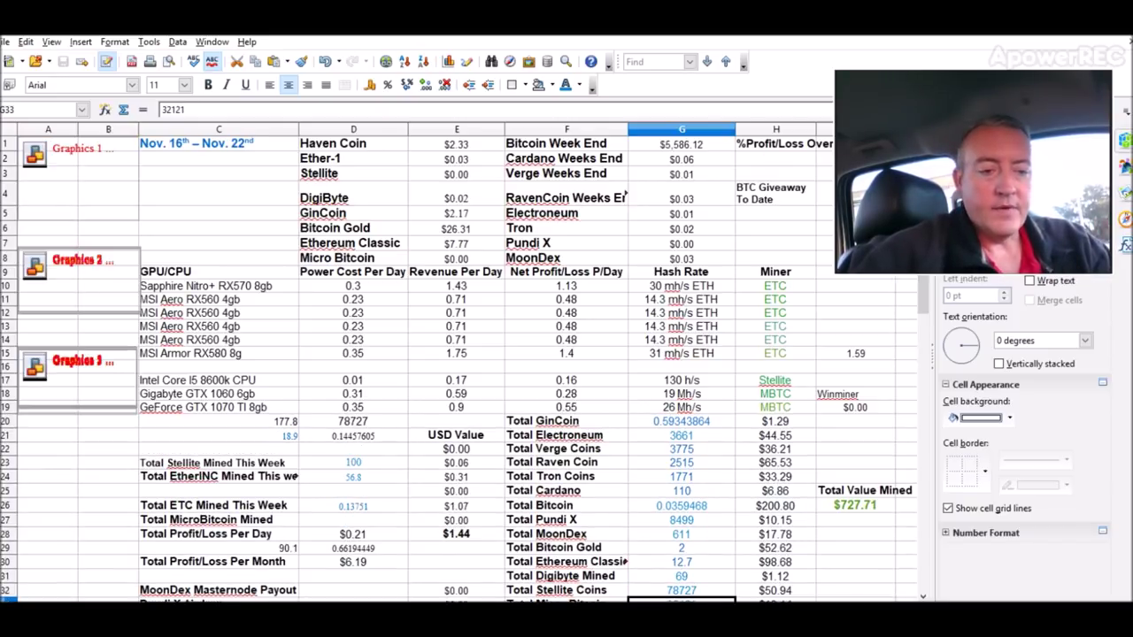
Compare the Nov. 2nd, 9th and 16th weekly sheets, then return to the Comining.io summary
key(ctrl+Page_Down)
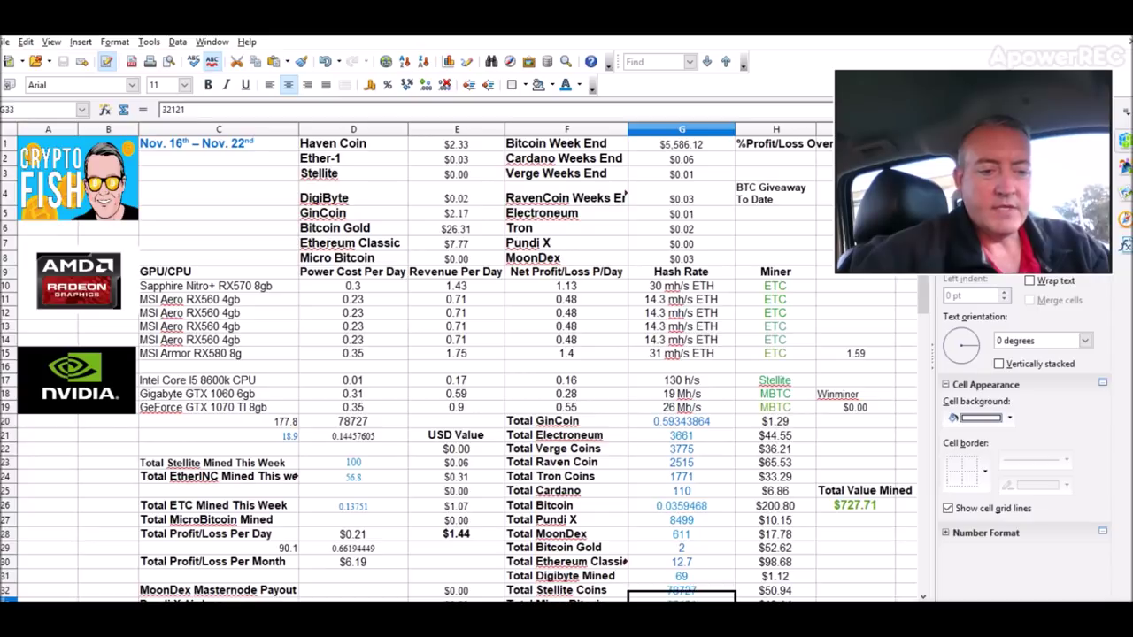
key(ctrl+Page_Up)
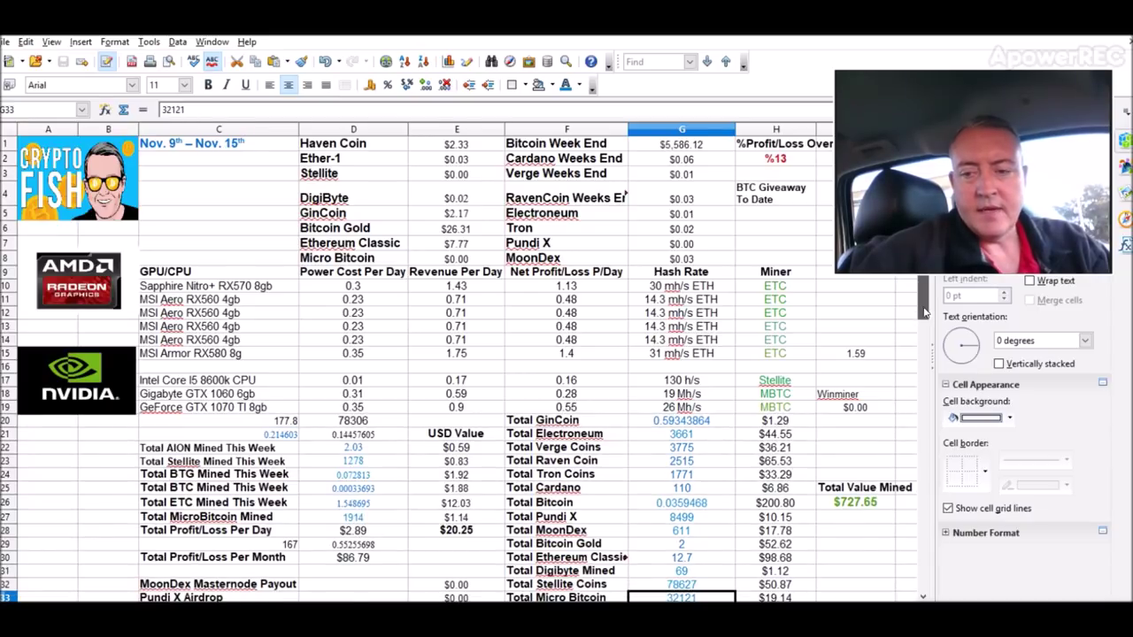
scroll(923, 312, down, 3)
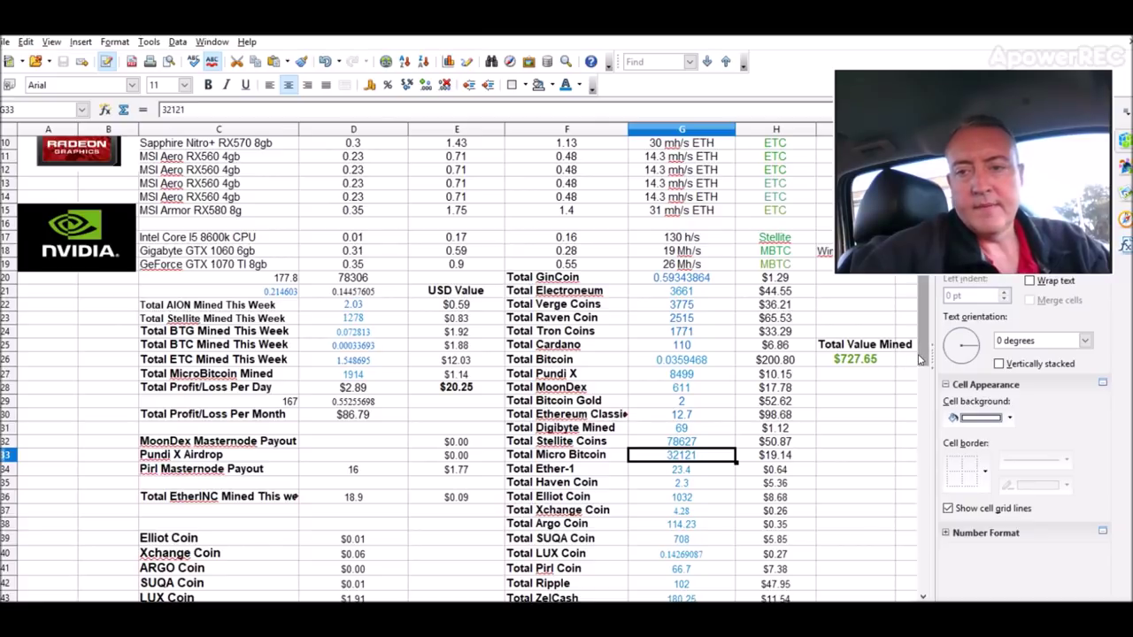
scroll(921, 359, up, 3)
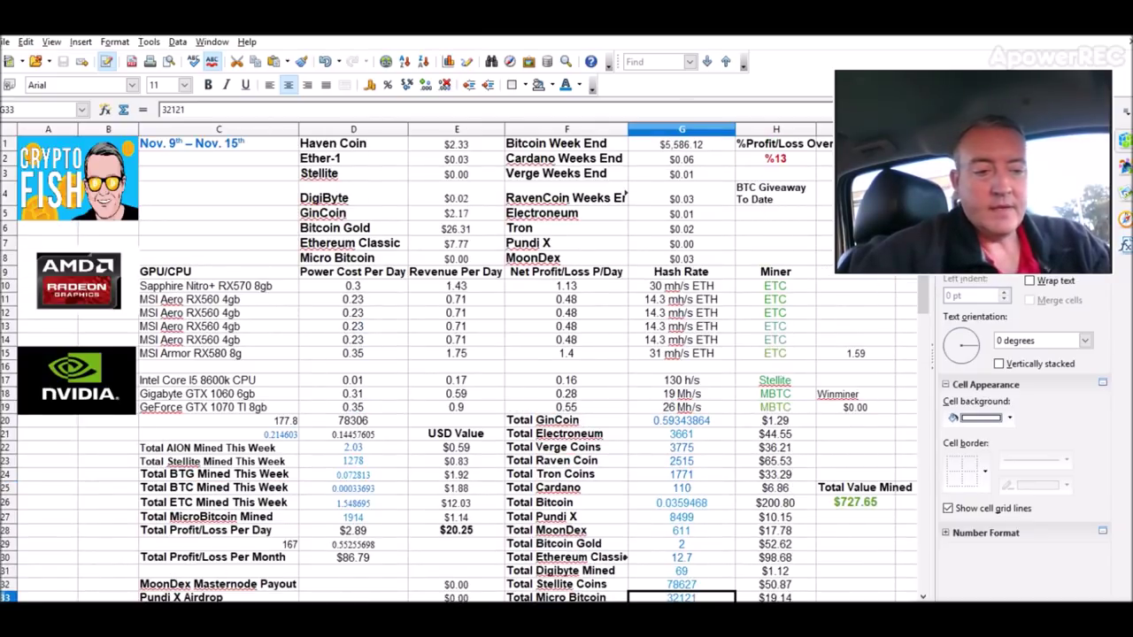
key(ctrl+Page_Up)
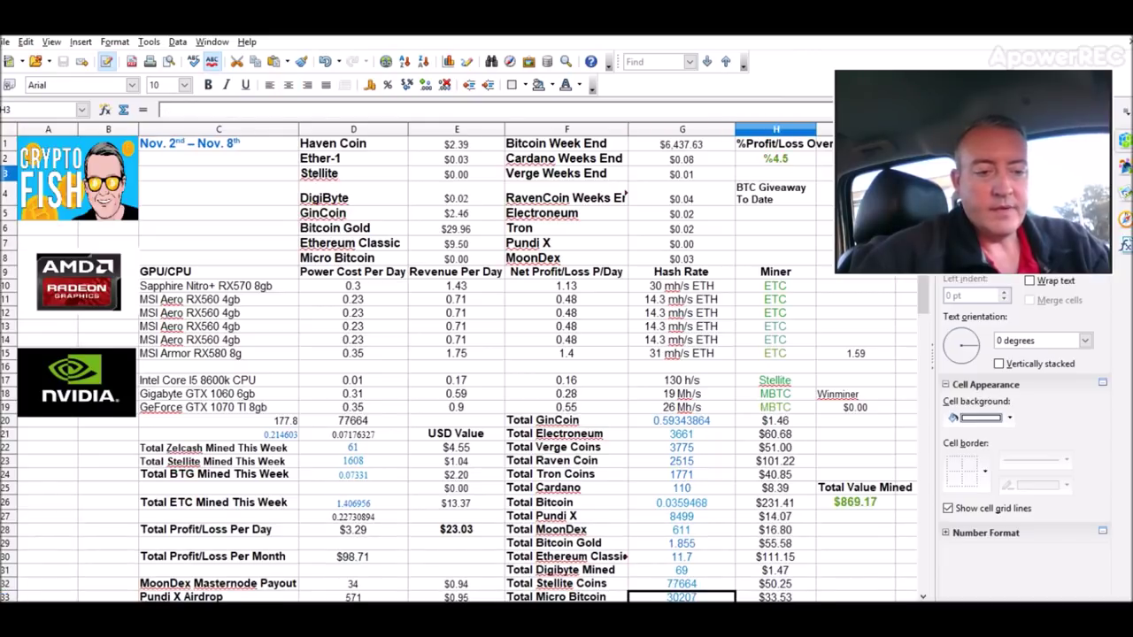
key(ctrl+Page_Down)
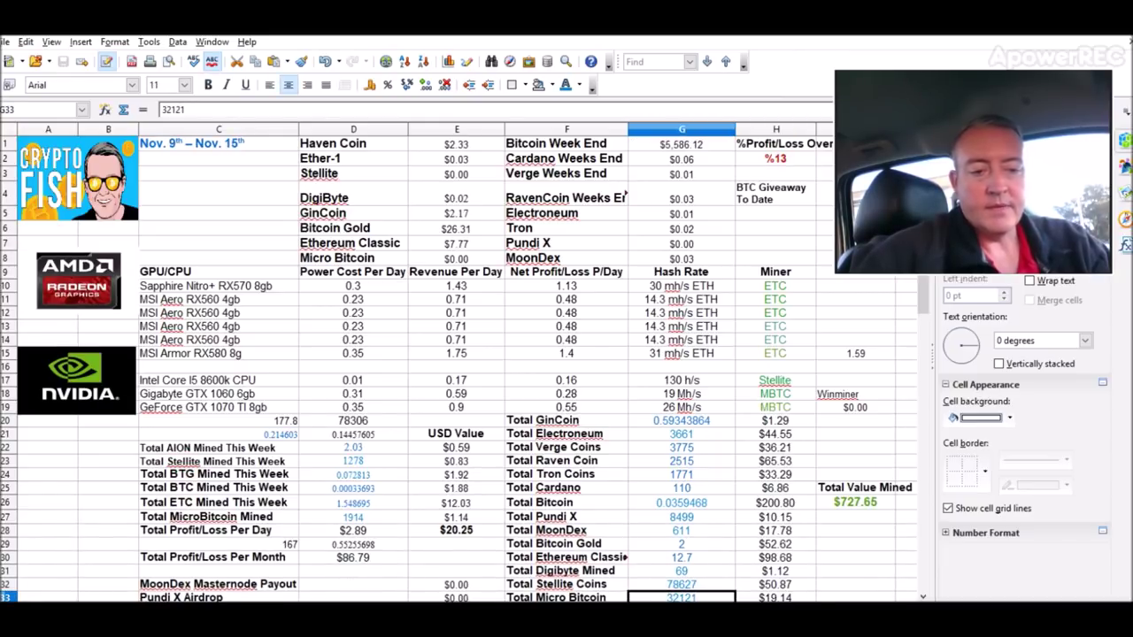
key(ctrl+Page_Down)
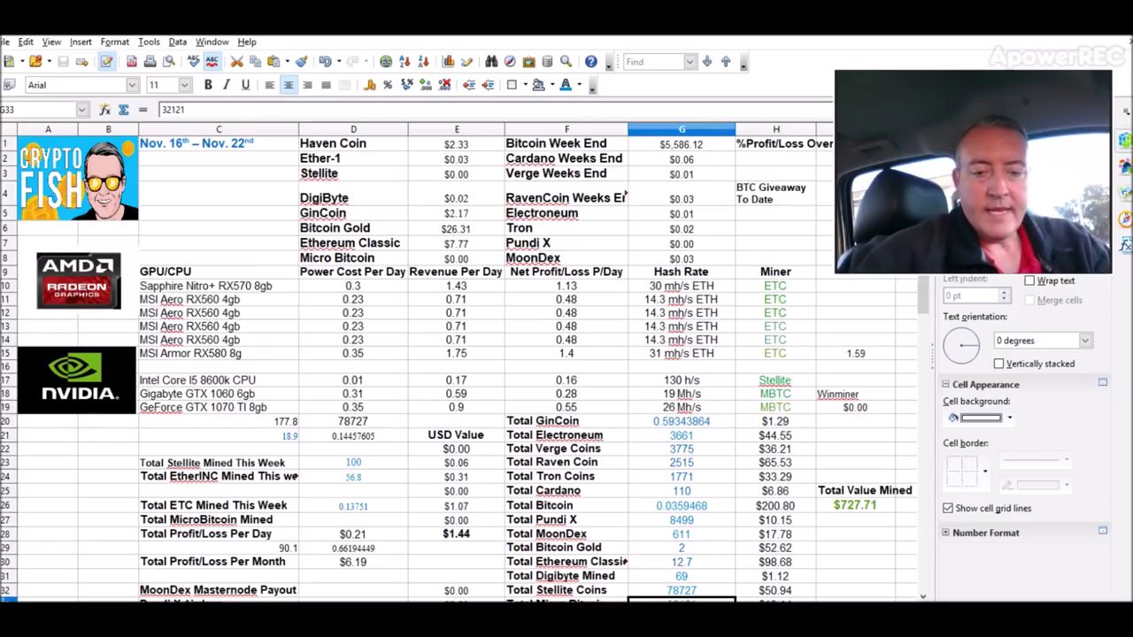
key(alt+Tab)
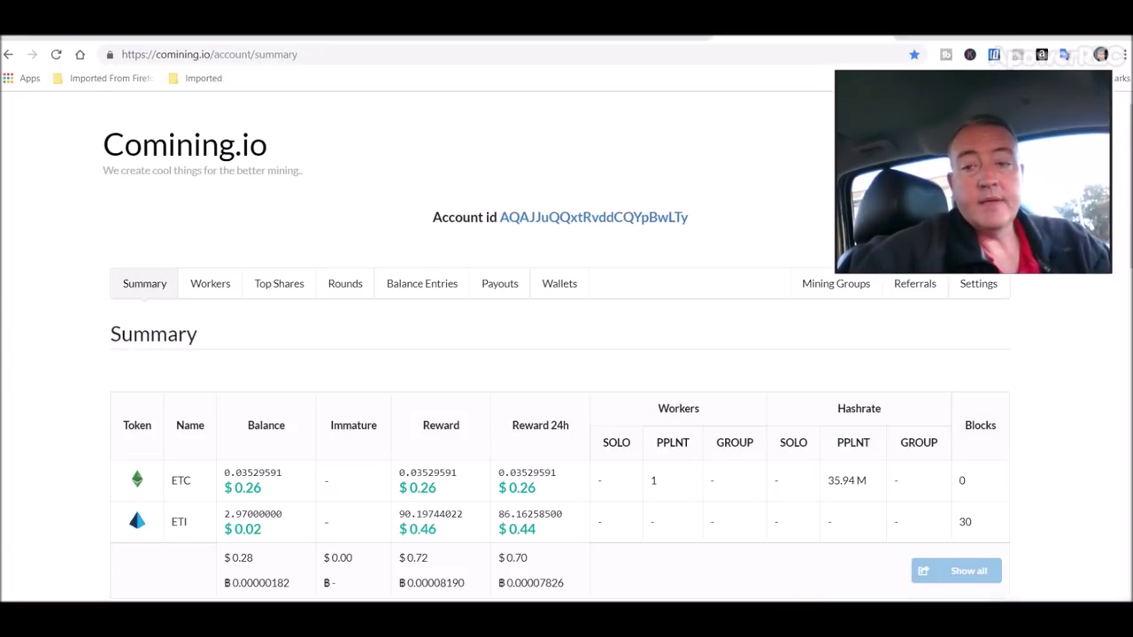
Copy the Micro Bitcoin MBC News giveaway video's URL and go to the Commentpicker tab
key(ctrl+Tab)
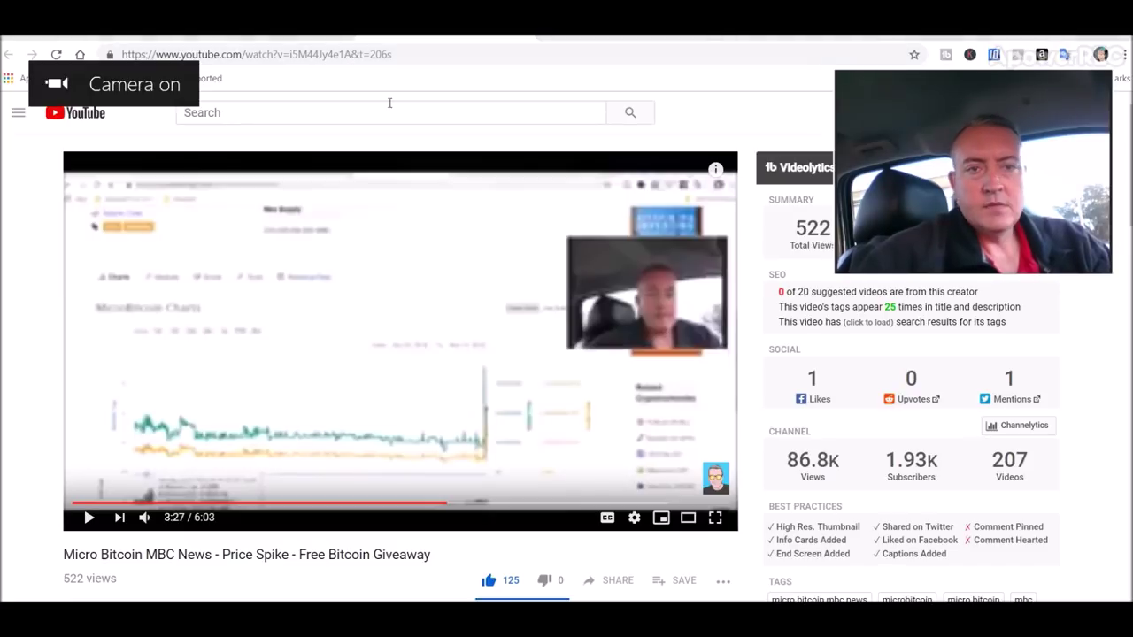
drag(352, 54, 122, 54)
key(ctrl+c)
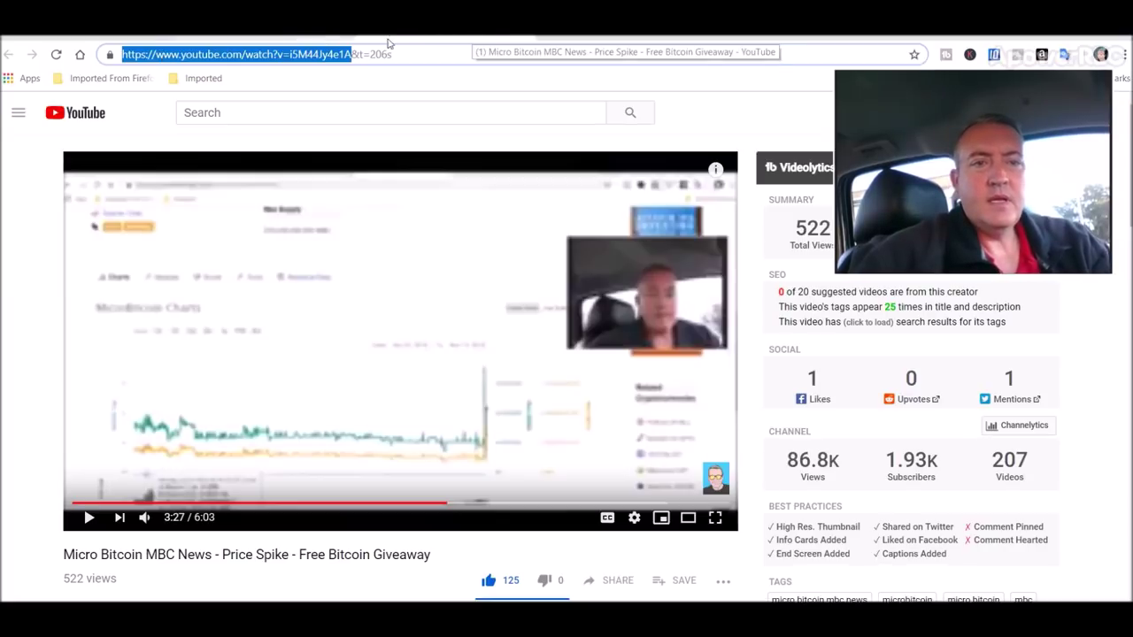
click(310, 39)
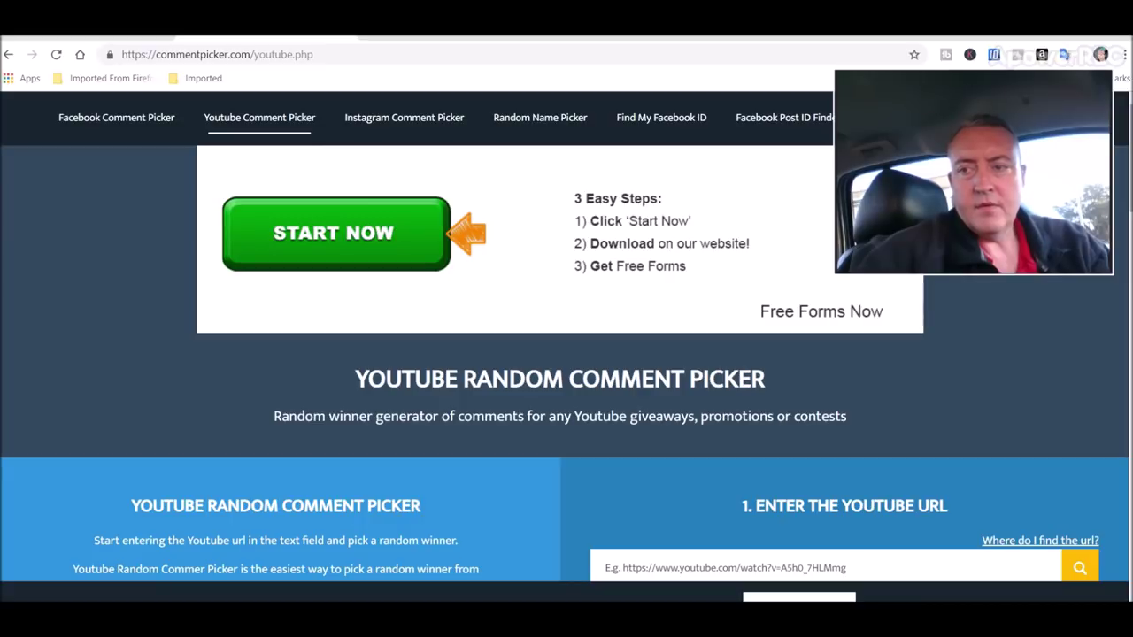
Paste the giveaway video's URL into the comment picker and fetch its comments
scroll(843, 370, down, 2)
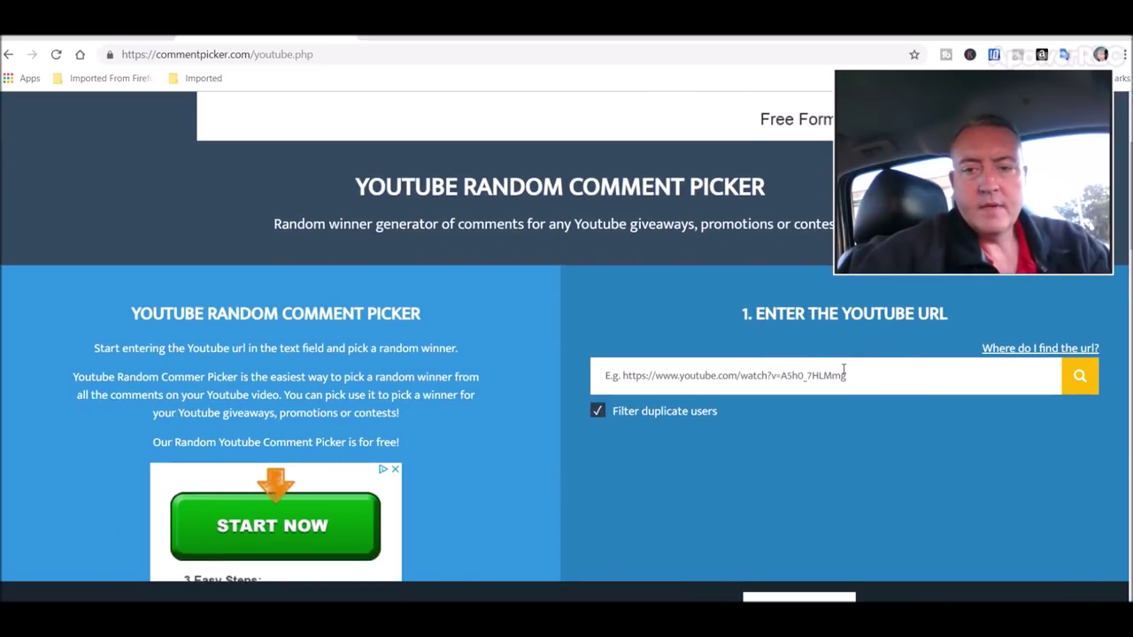
click(844, 370)
key(ctrl+v)
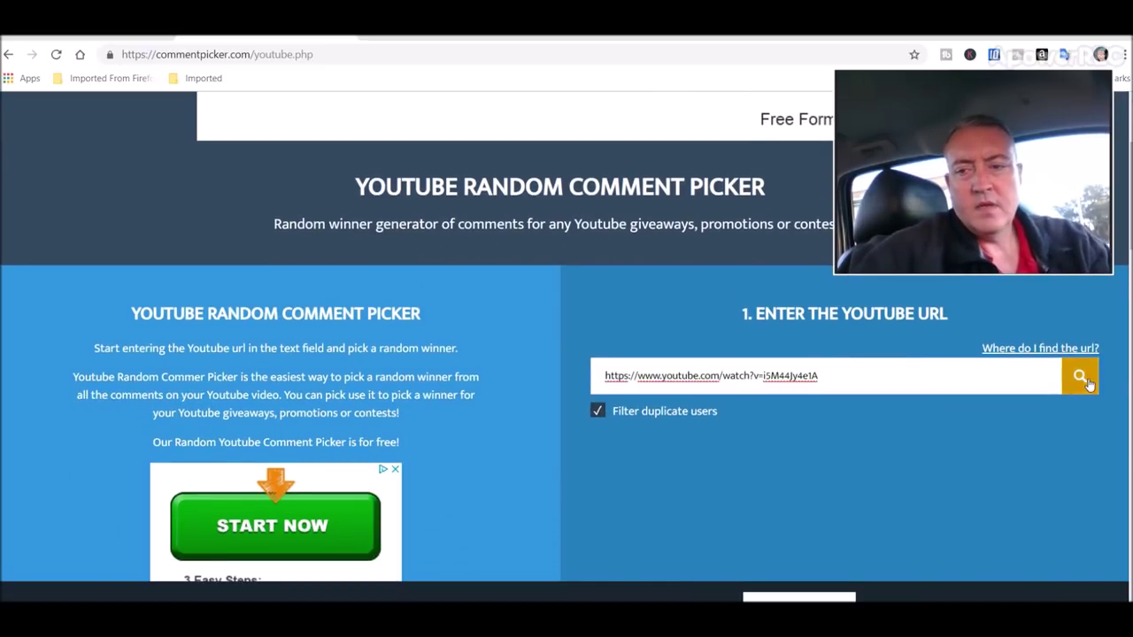
click(1082, 378)
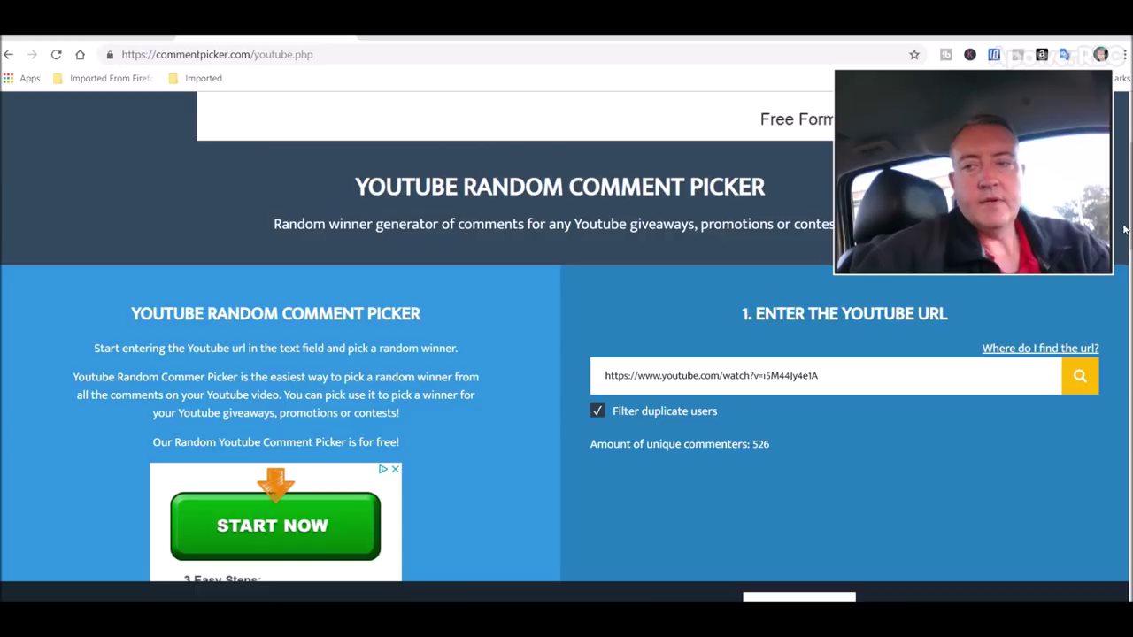
Start the raffle among the 526 unique commenters to draw a random winner
scroll(1125, 229, down, 4)
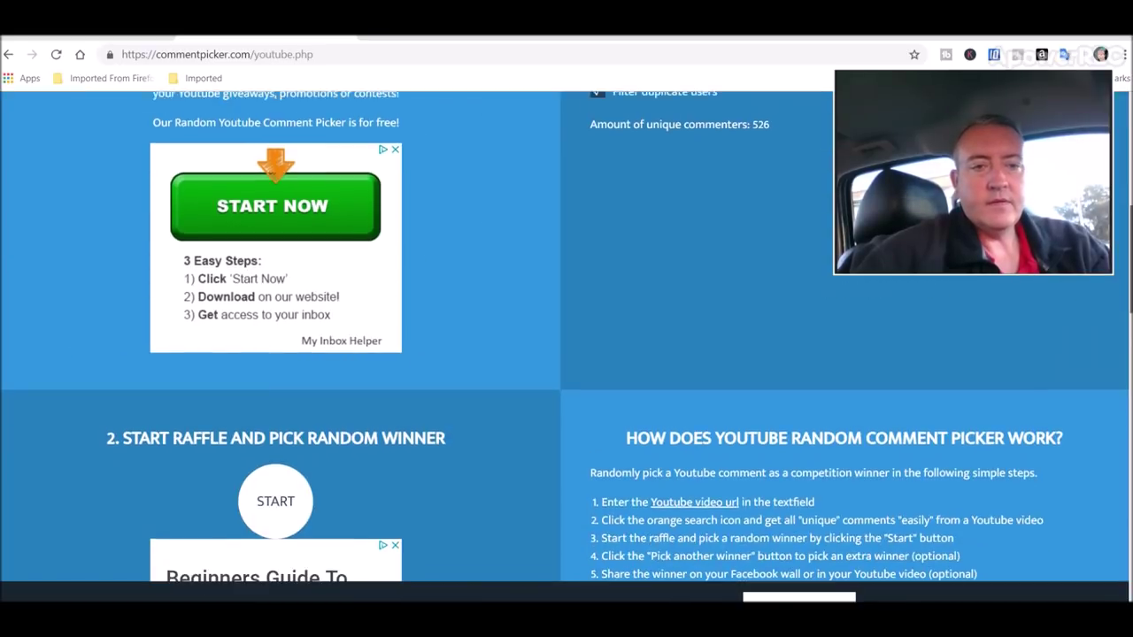
scroll(565, 337, up, 2)
scroll(565, 336, down, 4)
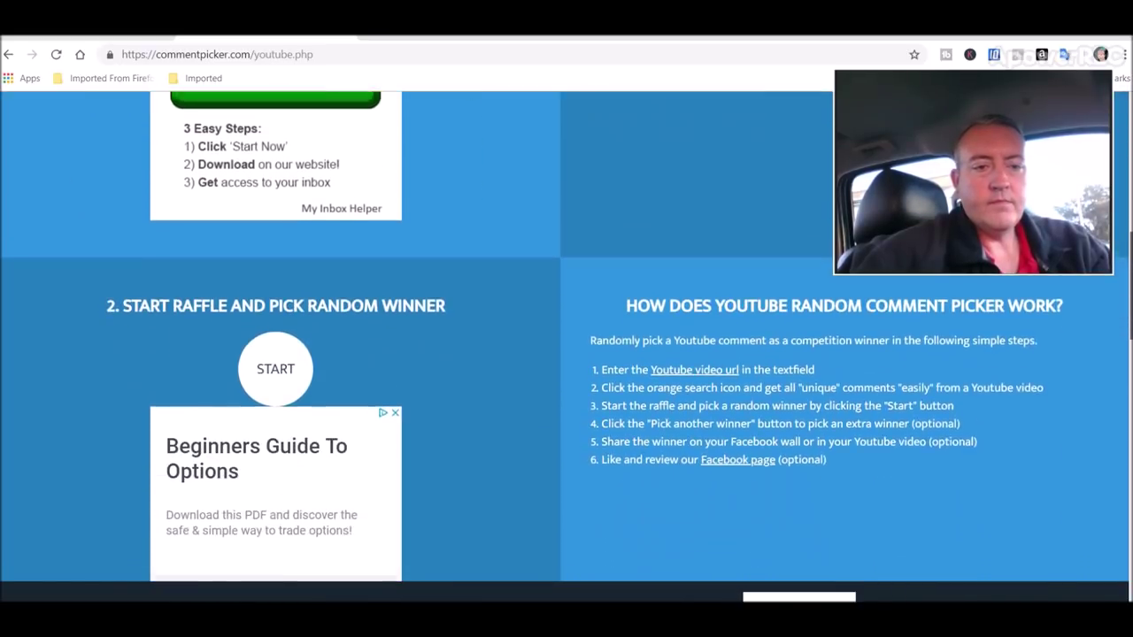
scroll(567, 336, down, 1)
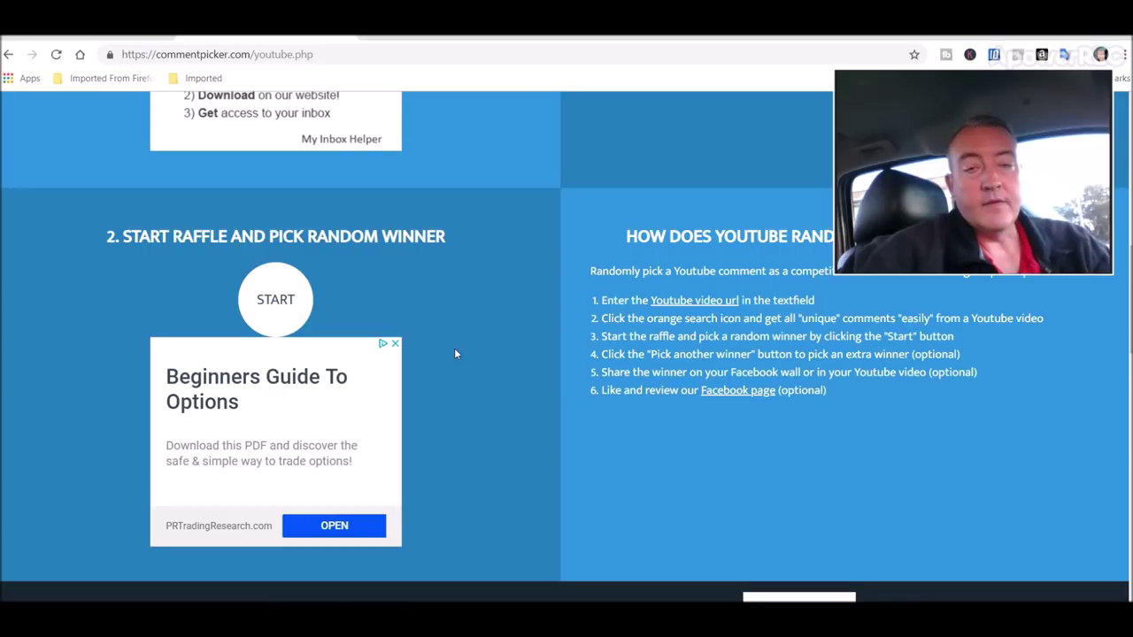
click(288, 297)
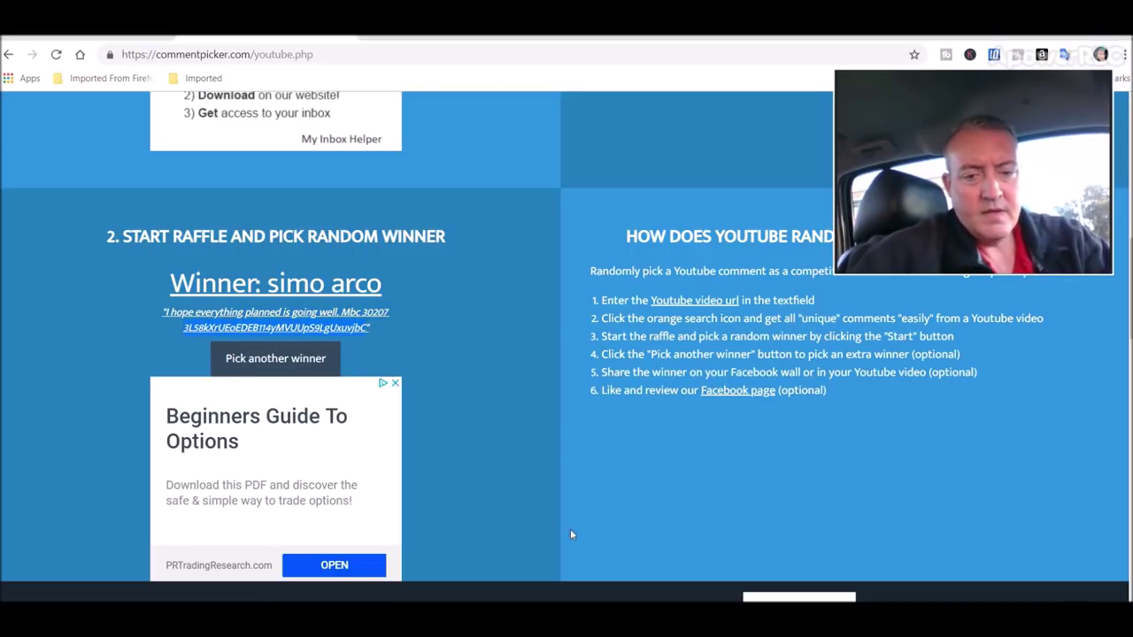
Bring up the Exodus Bitcoin send form with $25.00 (0.00449438 BTC) entered
key(alt+Tab)
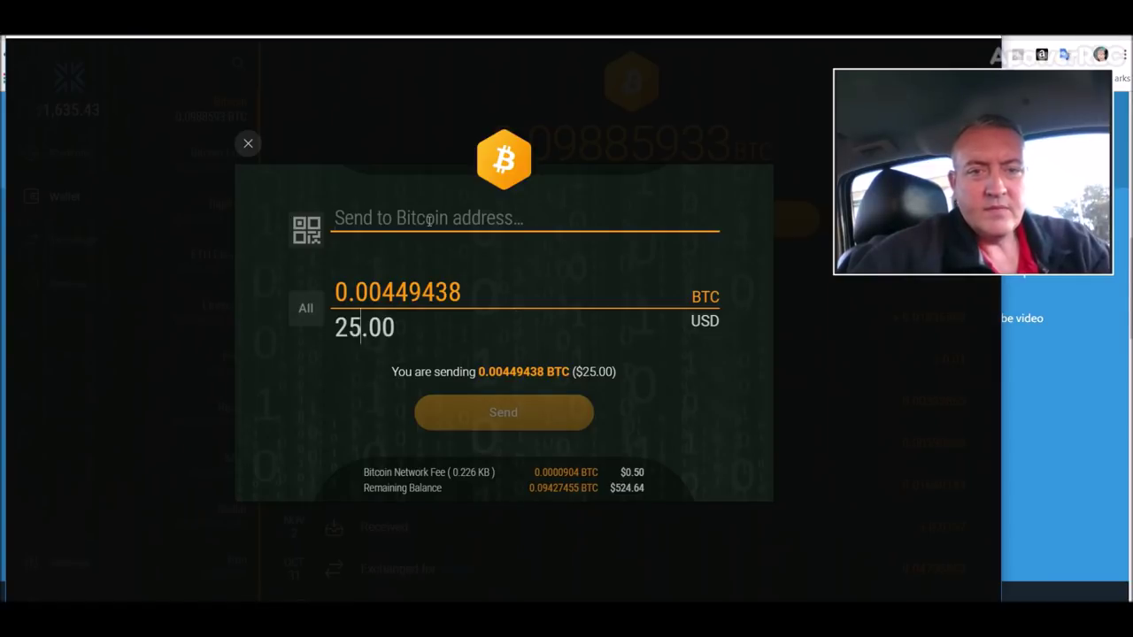
Send 0.00449438 BTC ($25.00) to the winner's pasted Bitcoin address and confirm
text(3L58kXrUEoEDEB114yMVUUpS9LgUxuvjbC)
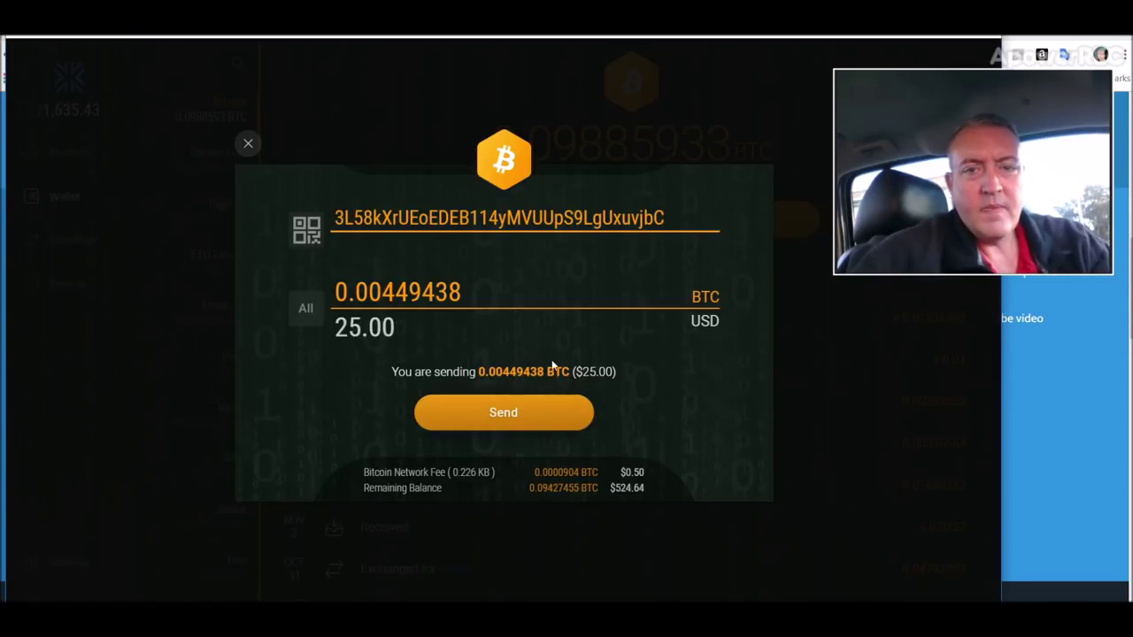
click(521, 414)
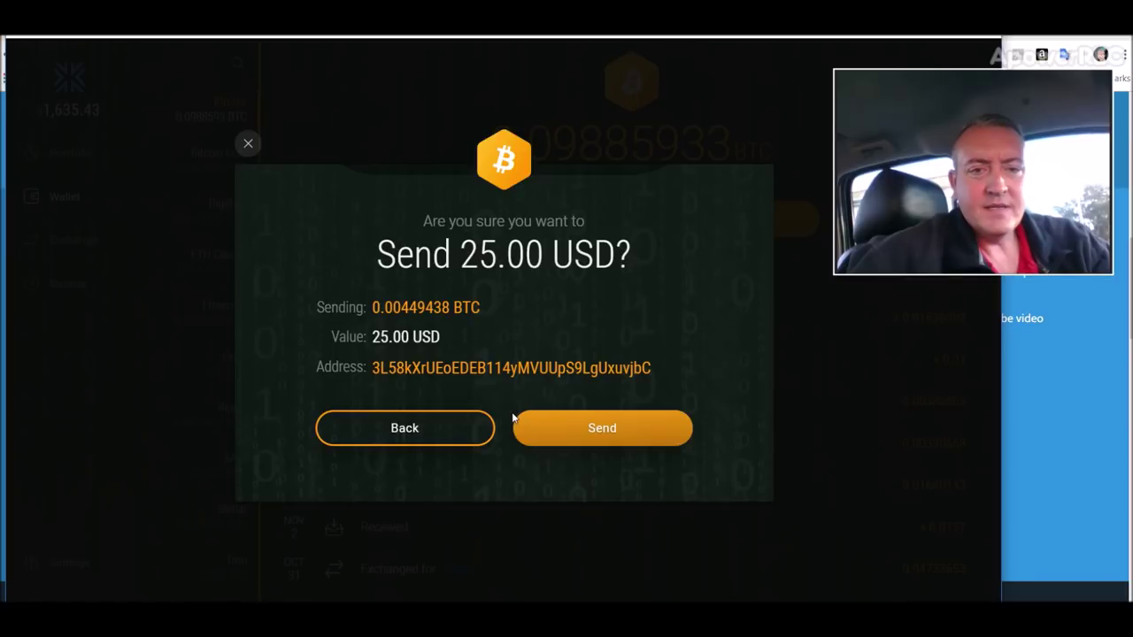
click(581, 438)
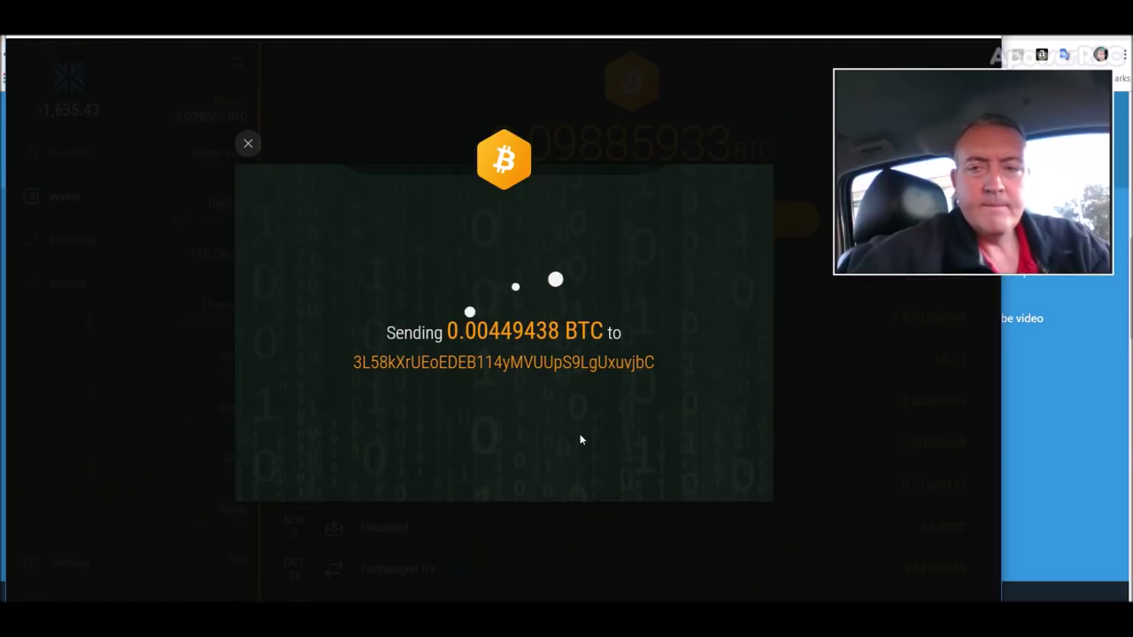